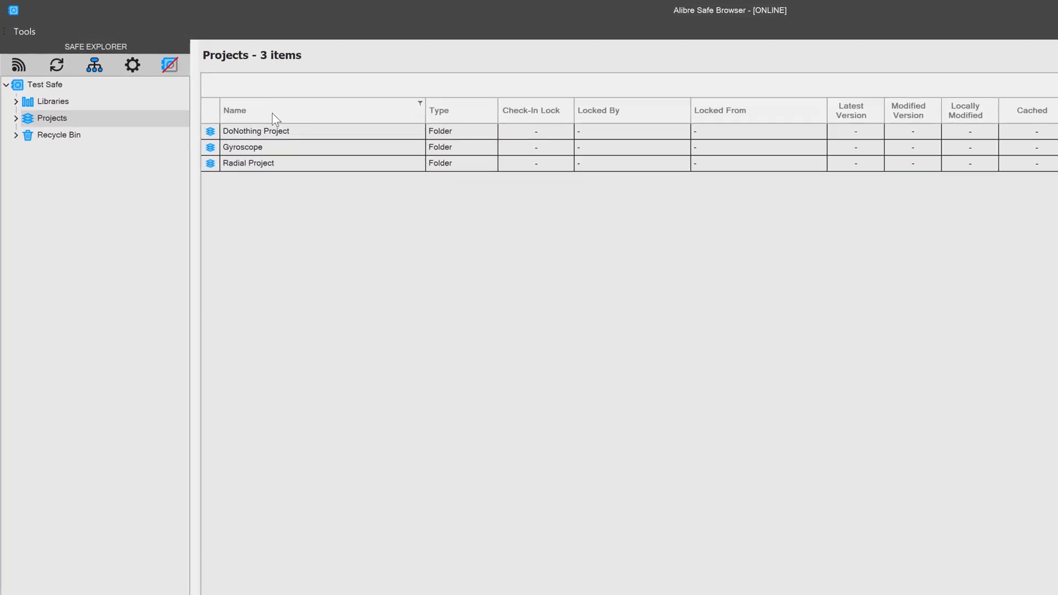
Select the DoNothing, Gyroscope and Radial project rows in turn
left_click(306, 148)
key("Down")
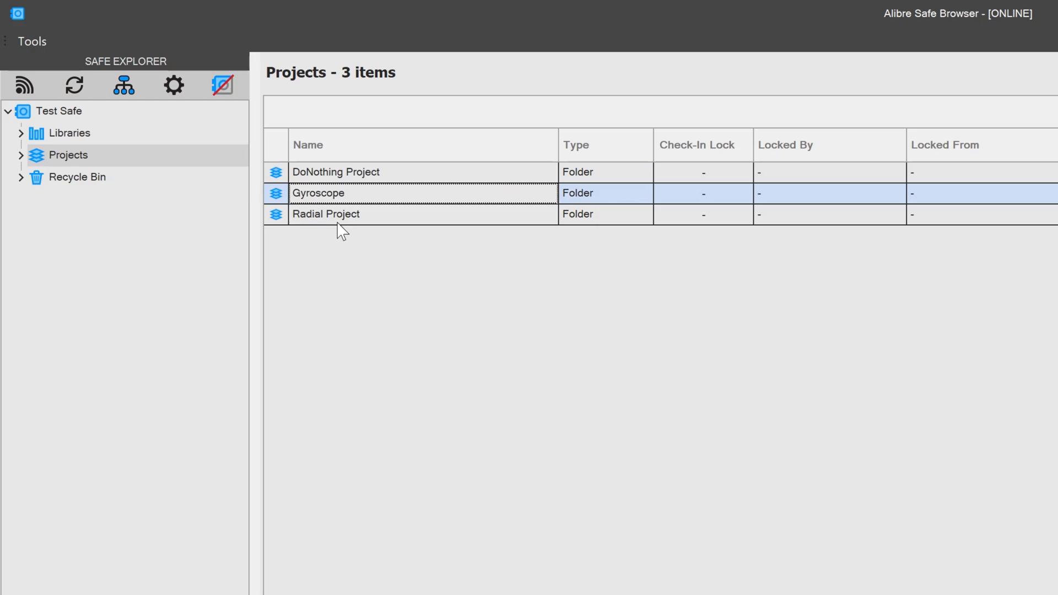
left_click(338, 220)
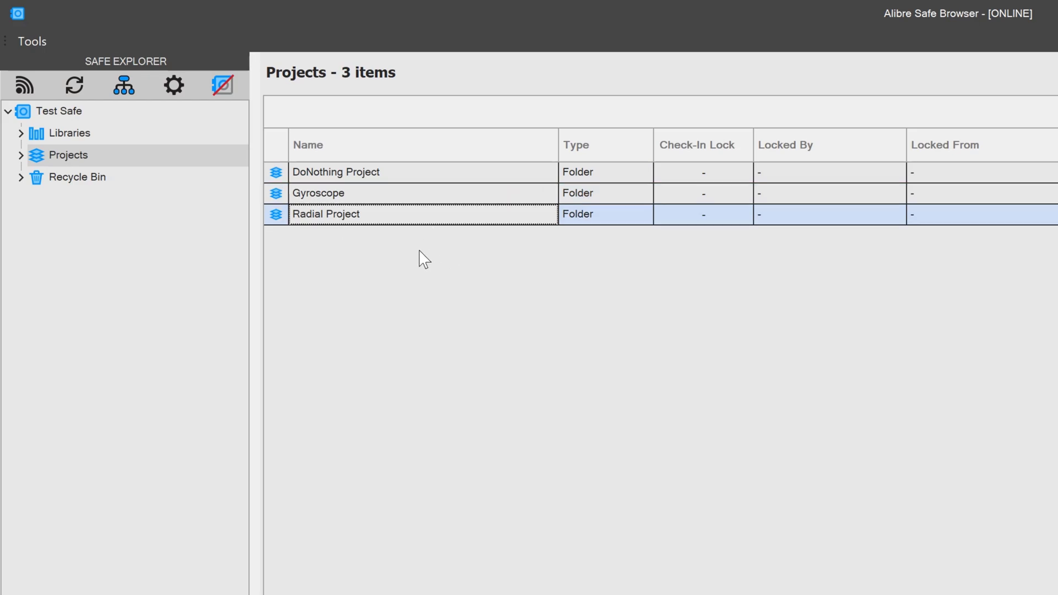
Expand Libraries to view the Hardware library, then return to the three-project list
left_click(21, 133)
left_click(86, 156)
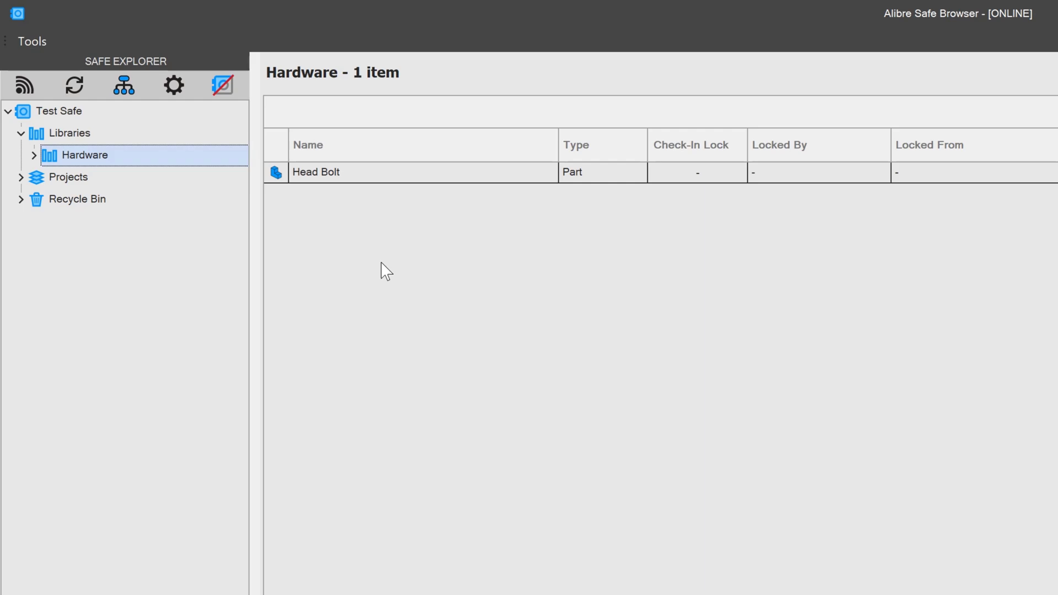
left_click(57, 137)
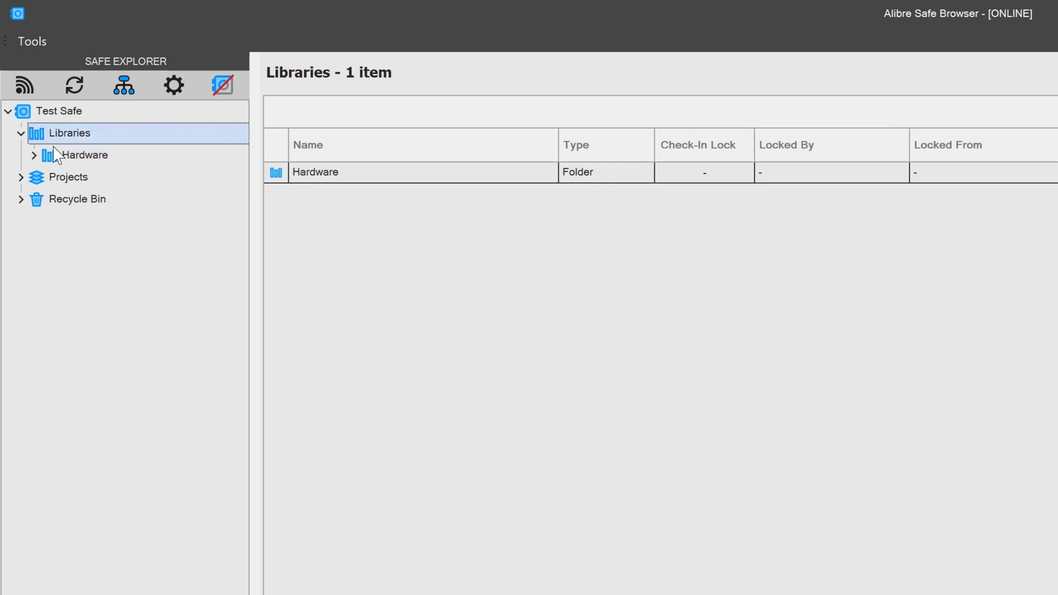
left_click(55, 179)
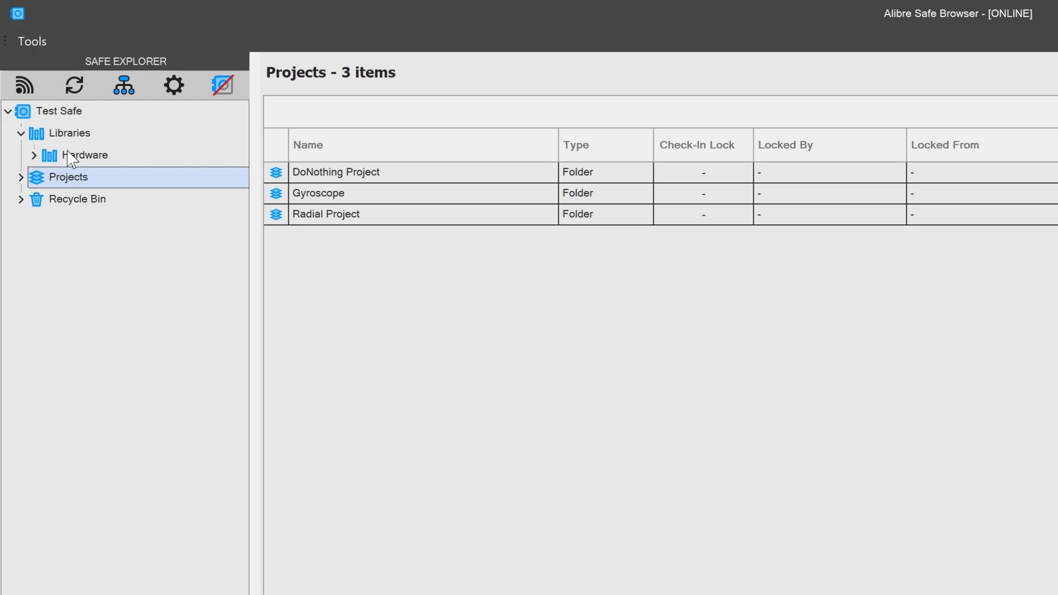
left_click(301, 220)
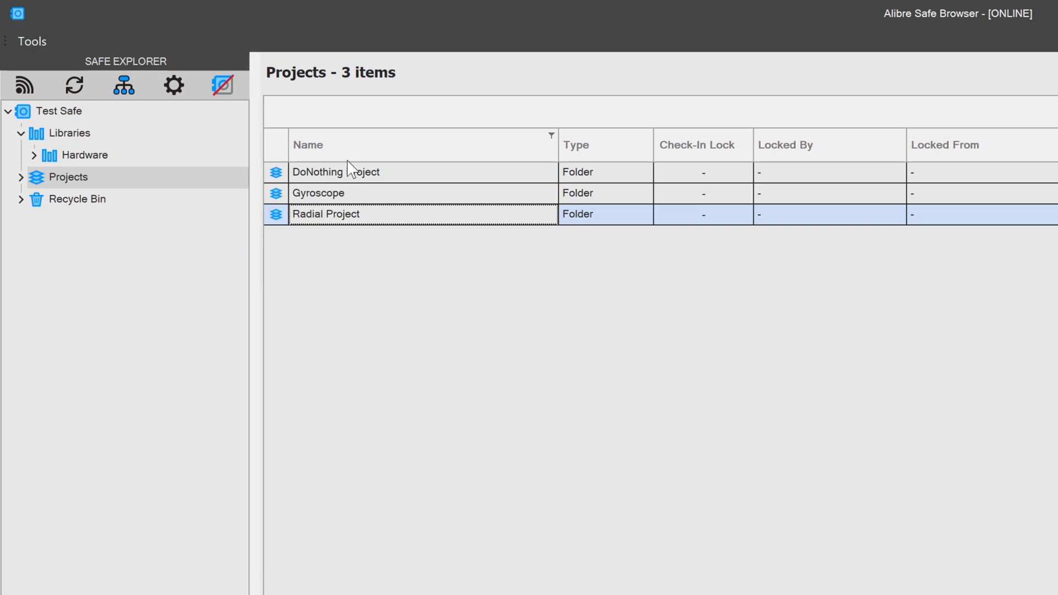
left_click(351, 174)
key("Down")
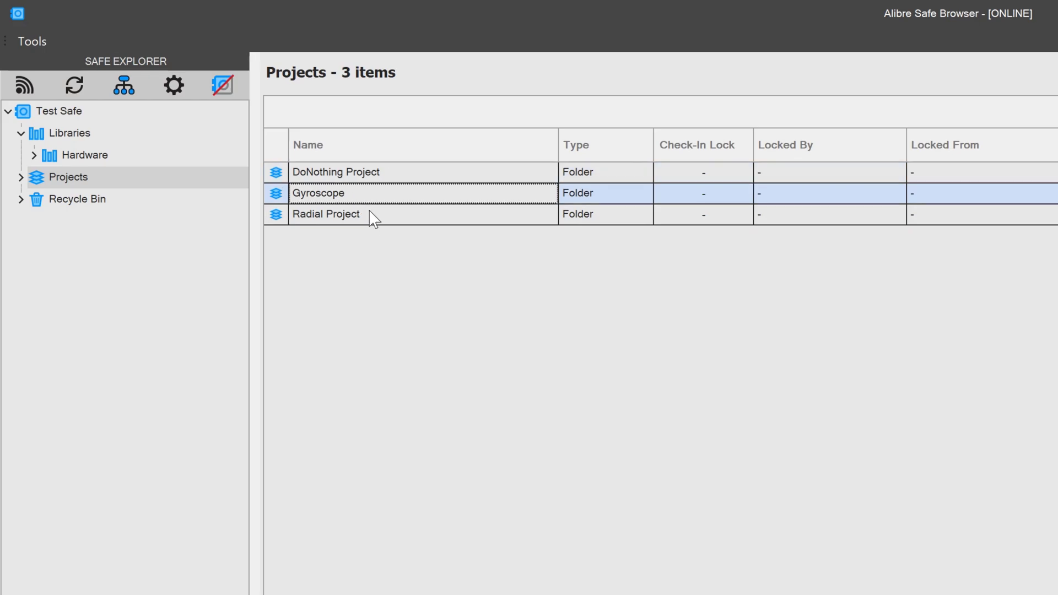
left_click(367, 218)
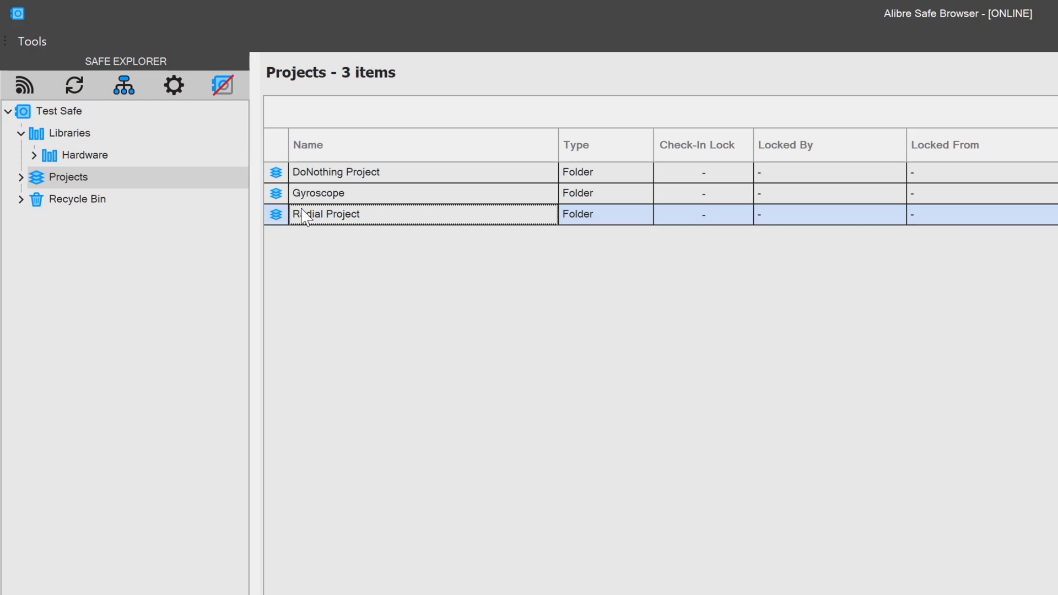
left_click(367, 168)
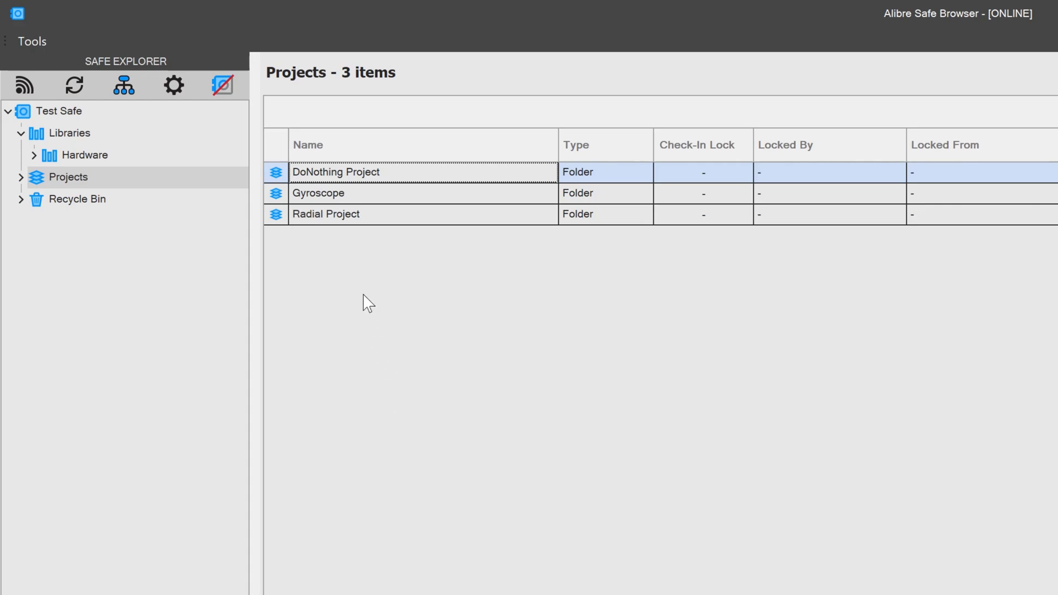
left_click(315, 218)
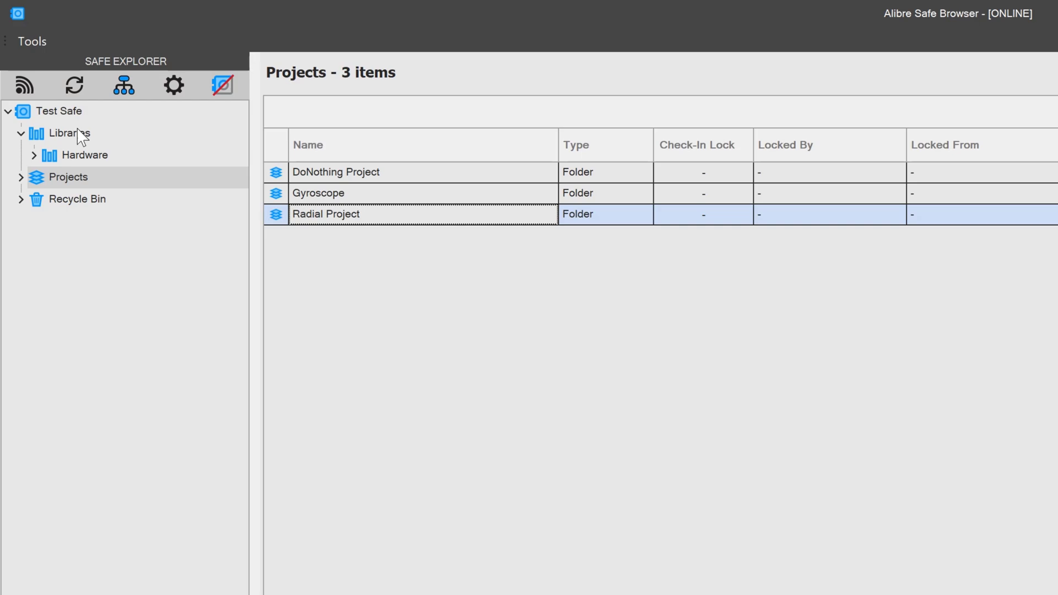
Create a trial project named New Project under Projects
right_click(77, 176)
left_click(115, 189)
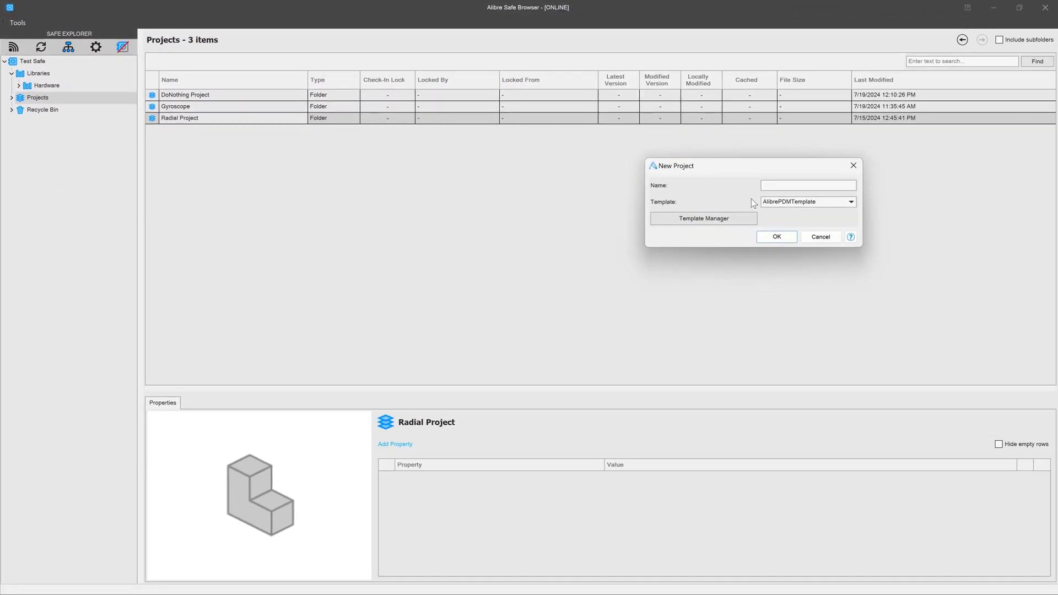
type("New Project")
key("Return")
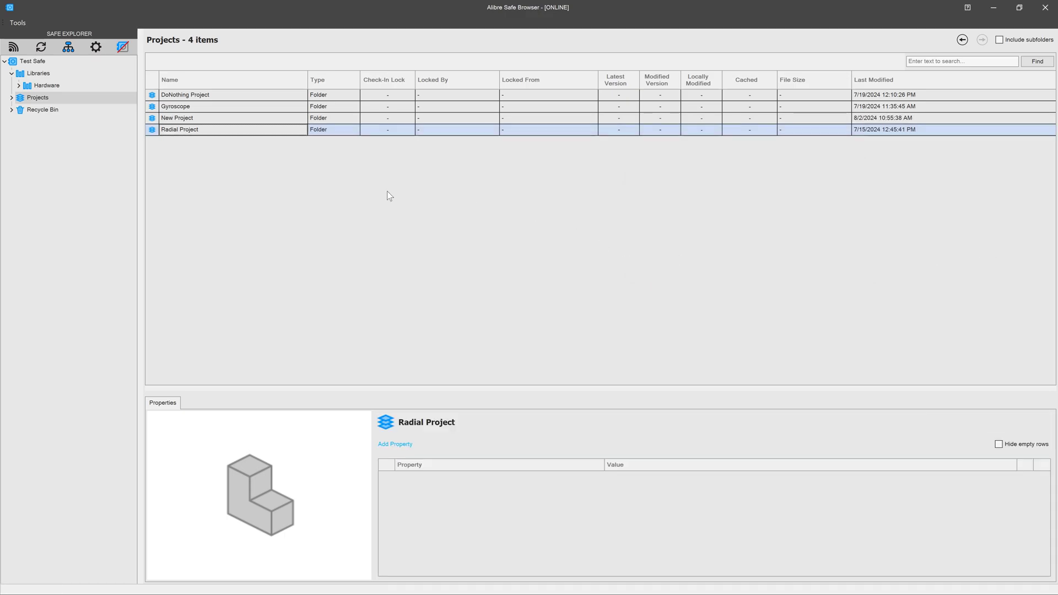
Inside New Project, add a folder named after a person, with a Subassemblies subfolder in it
left_click(177, 120)
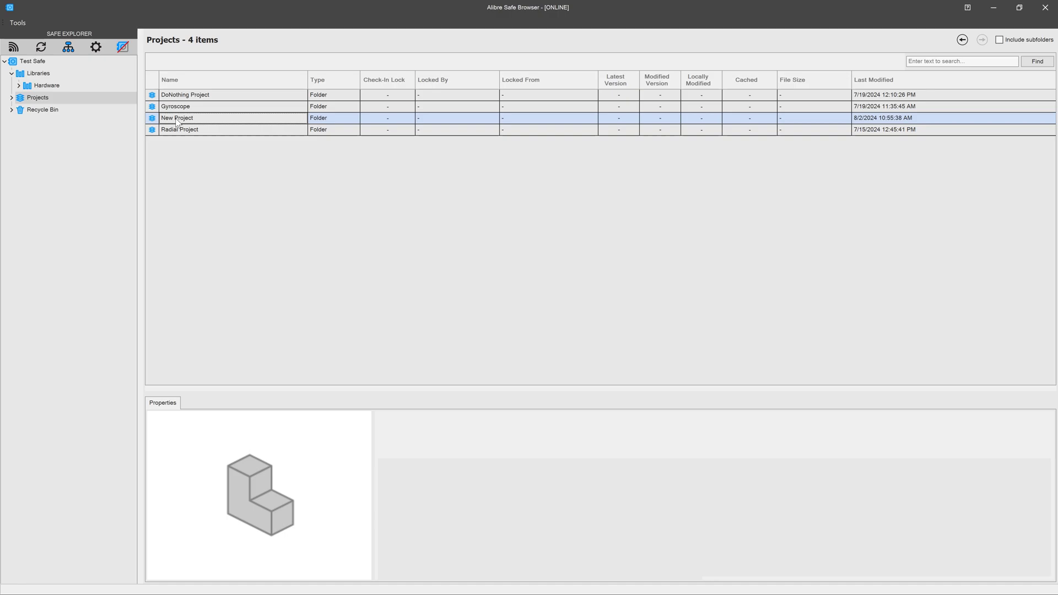
double_click(177, 120)
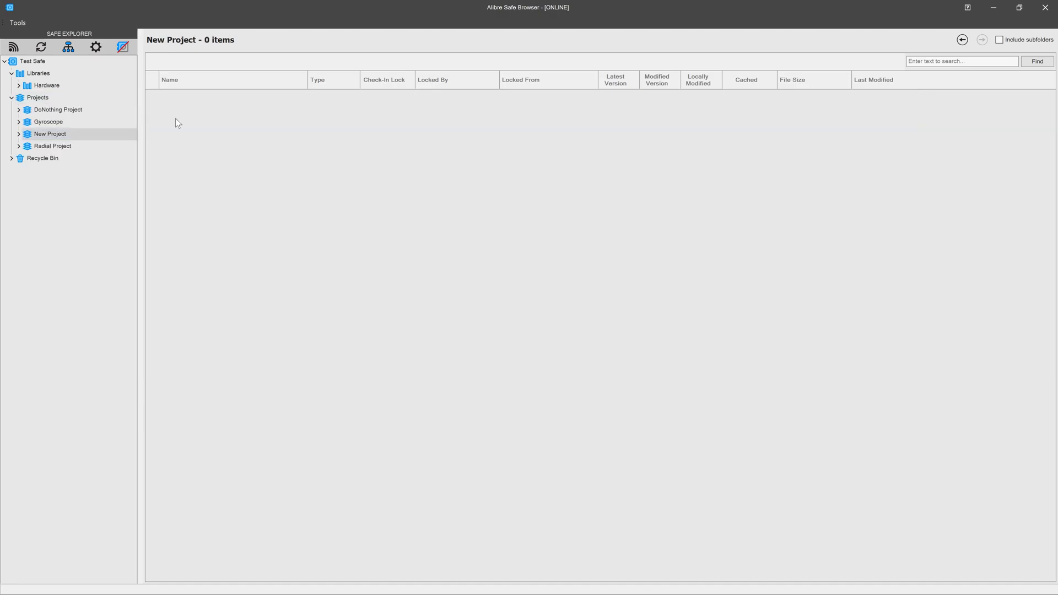
right_click(52, 133)
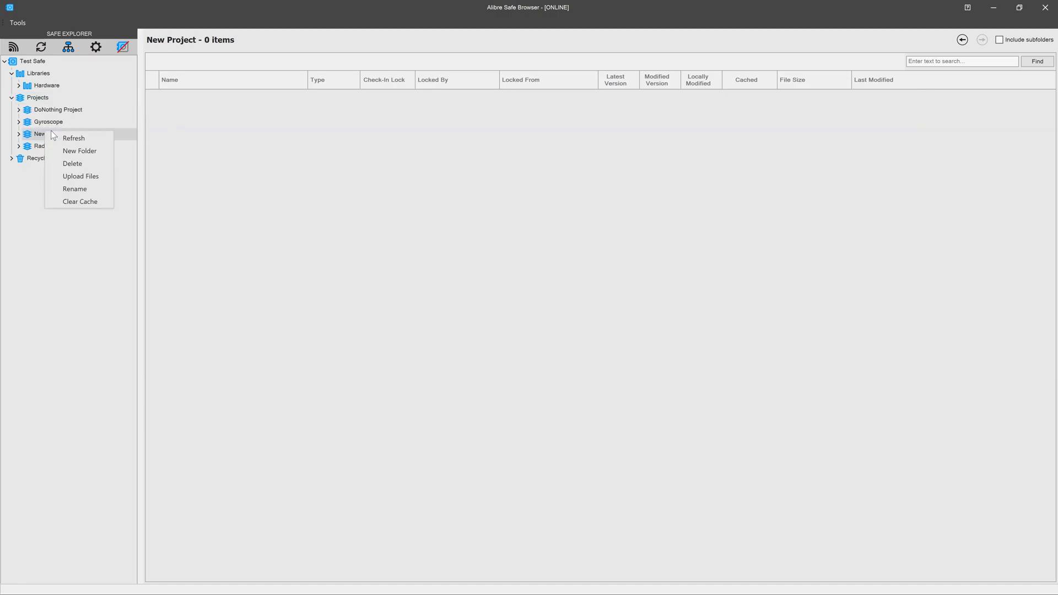
left_click(80, 151)
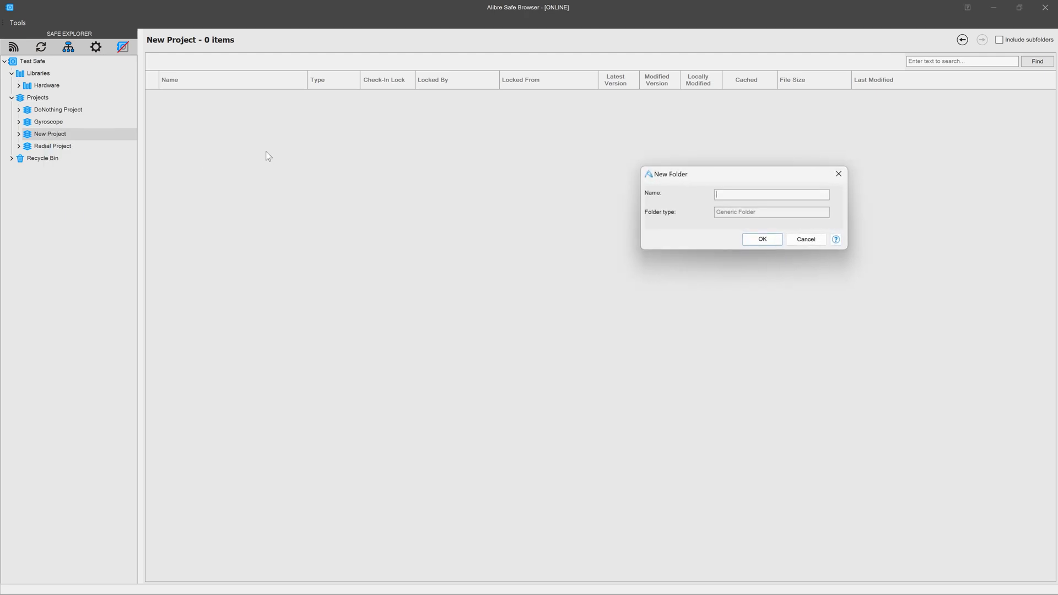
type("Tony Stark")
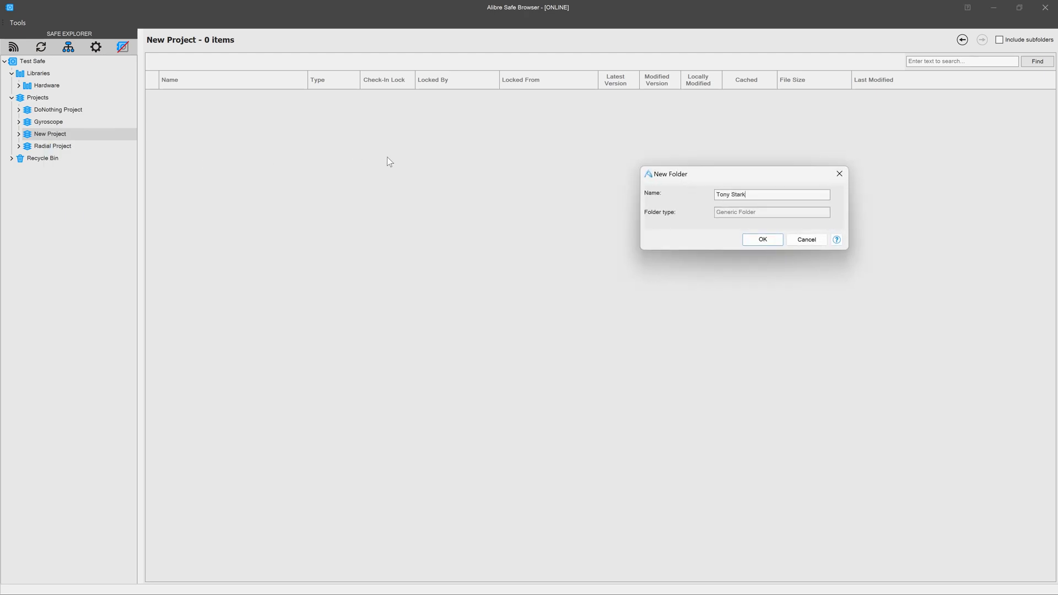
key("Return")
double_click(205, 97)
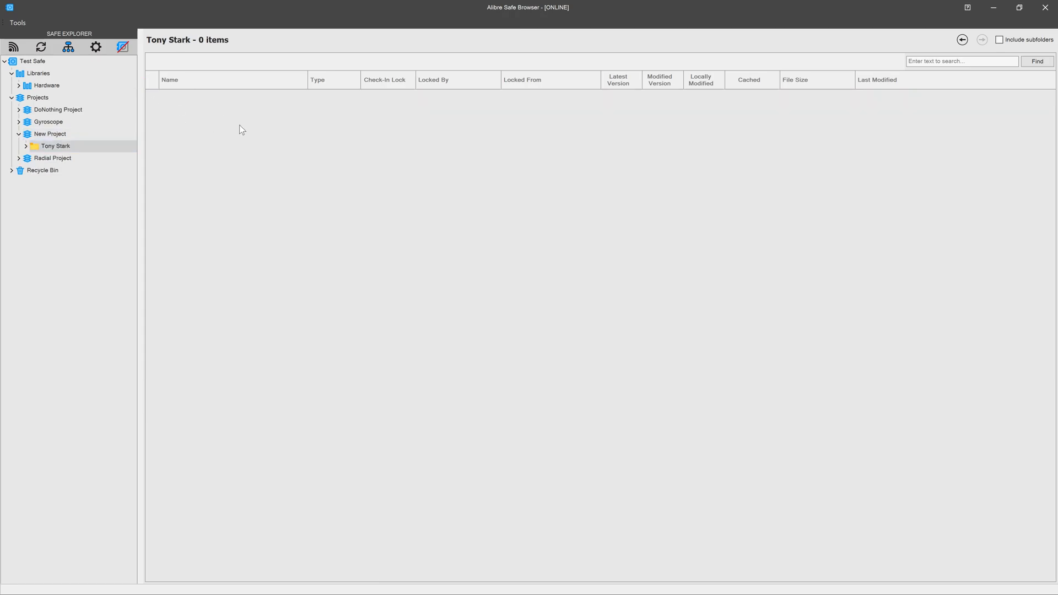
right_click(93, 146)
left_click(116, 165)
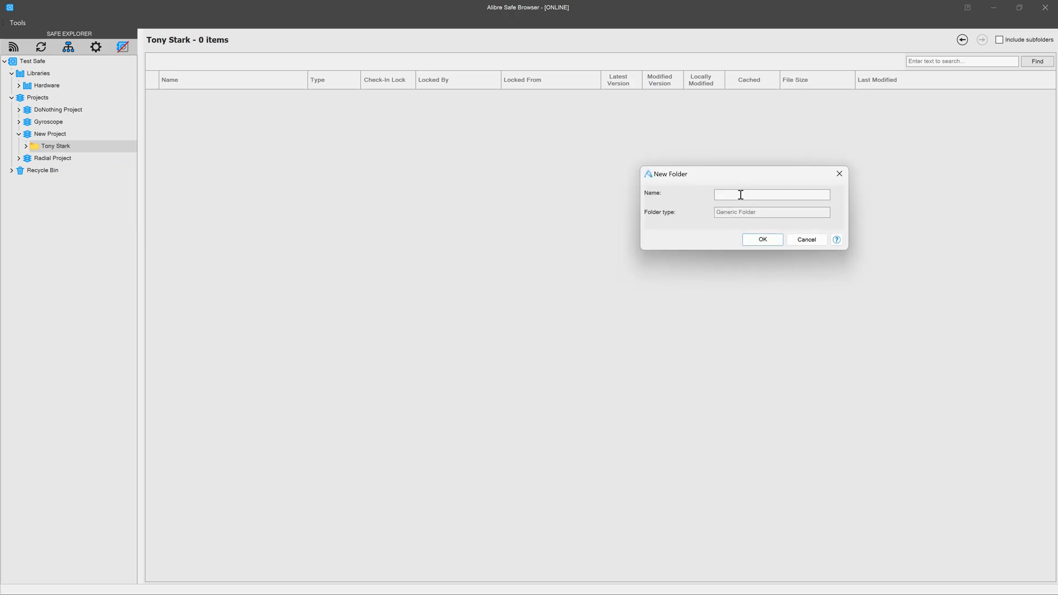
type("Subassemblies")
key("Return")
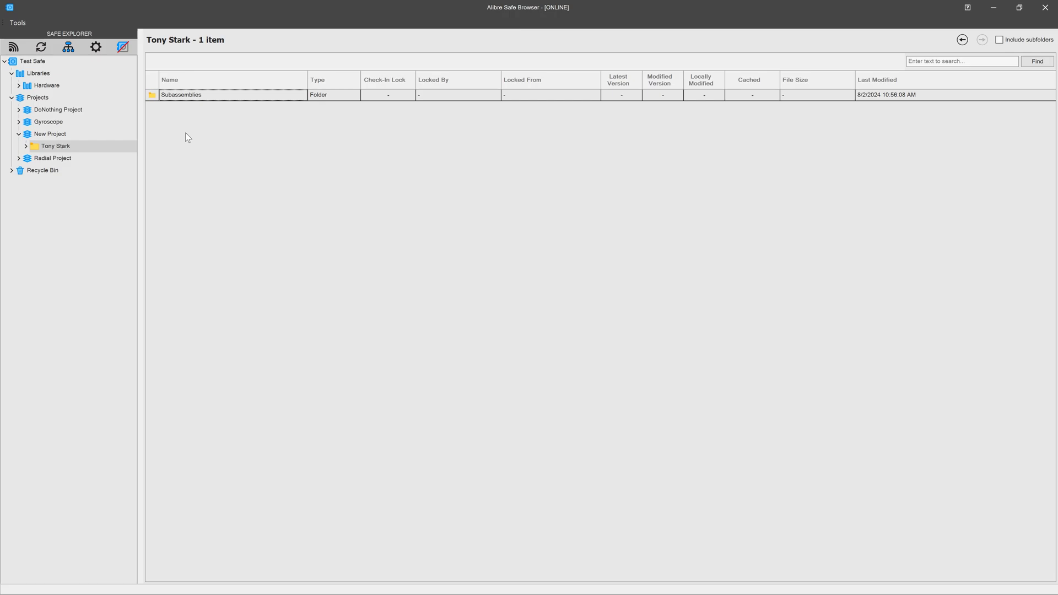
Delete New Project along with its nested folders
right_click(42, 135)
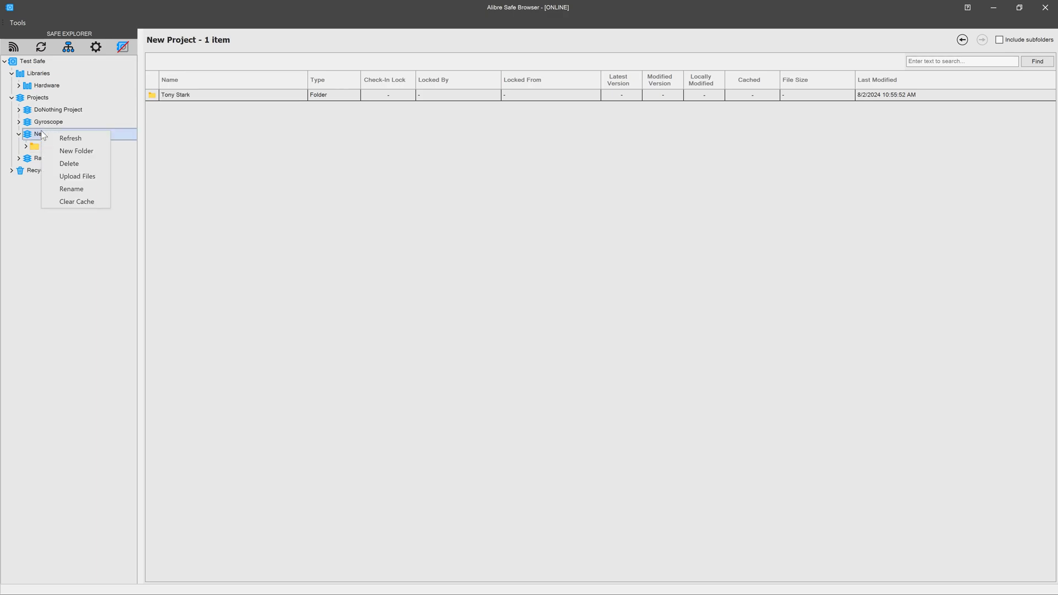
left_click(89, 167)
left_click(969, 314)
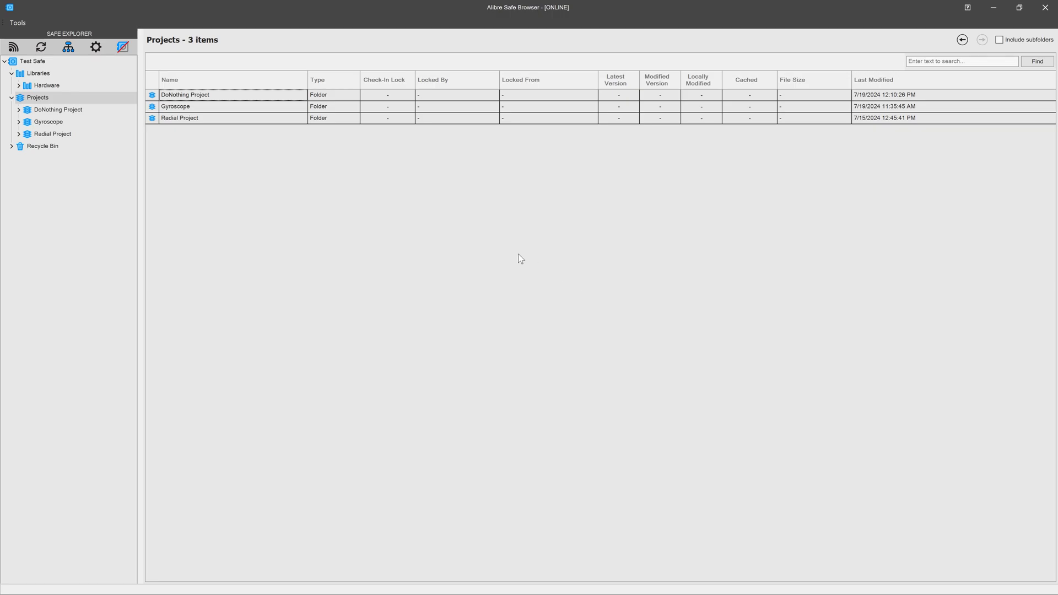
In Manage Classes, start a new custom class named Designer and add dropdown choice rows
left_click(69, 49)
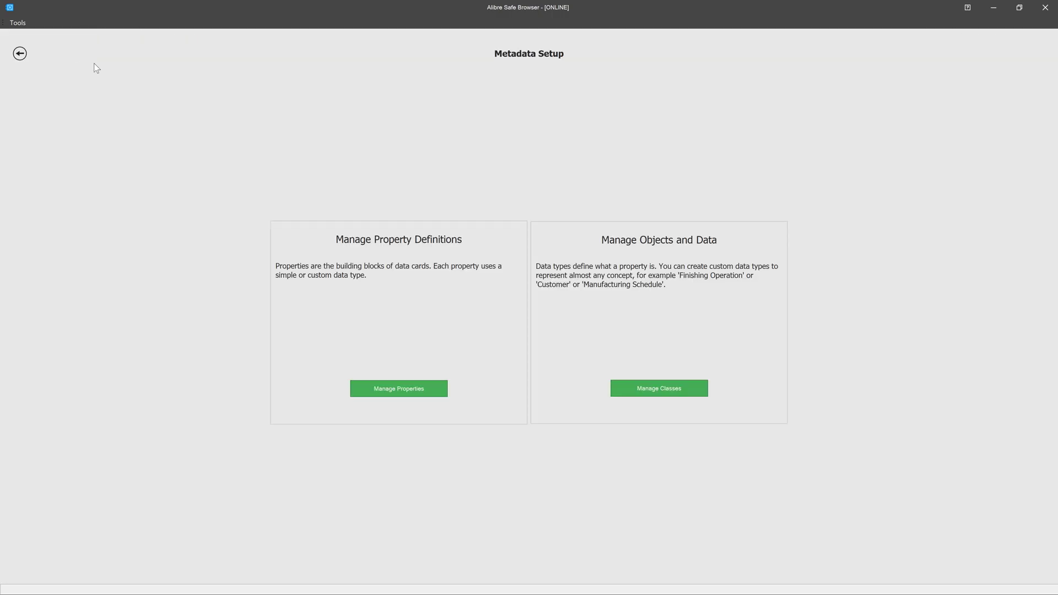
left_click(656, 389)
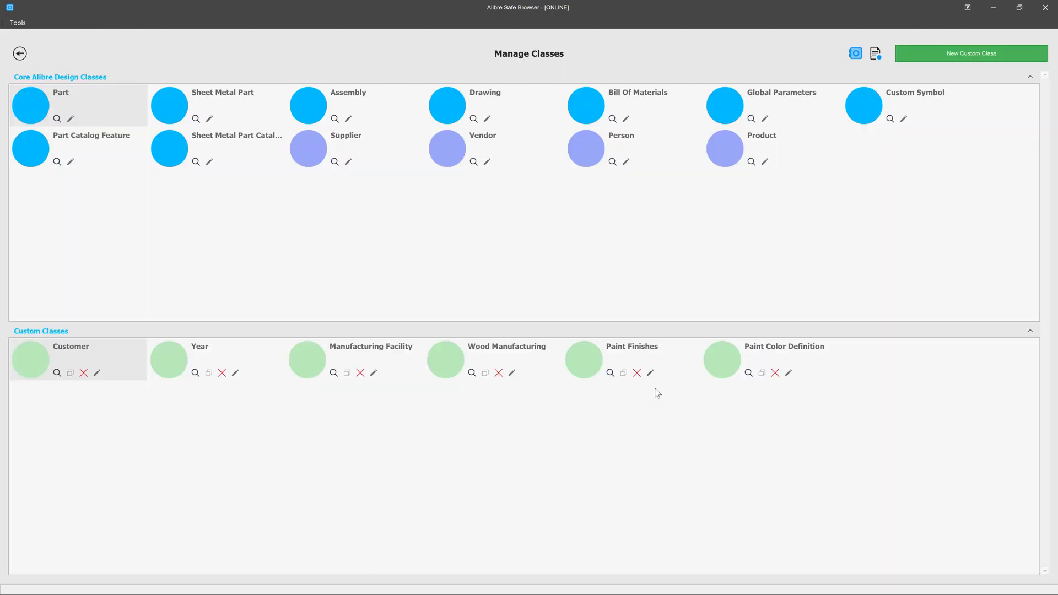
left_click(957, 58)
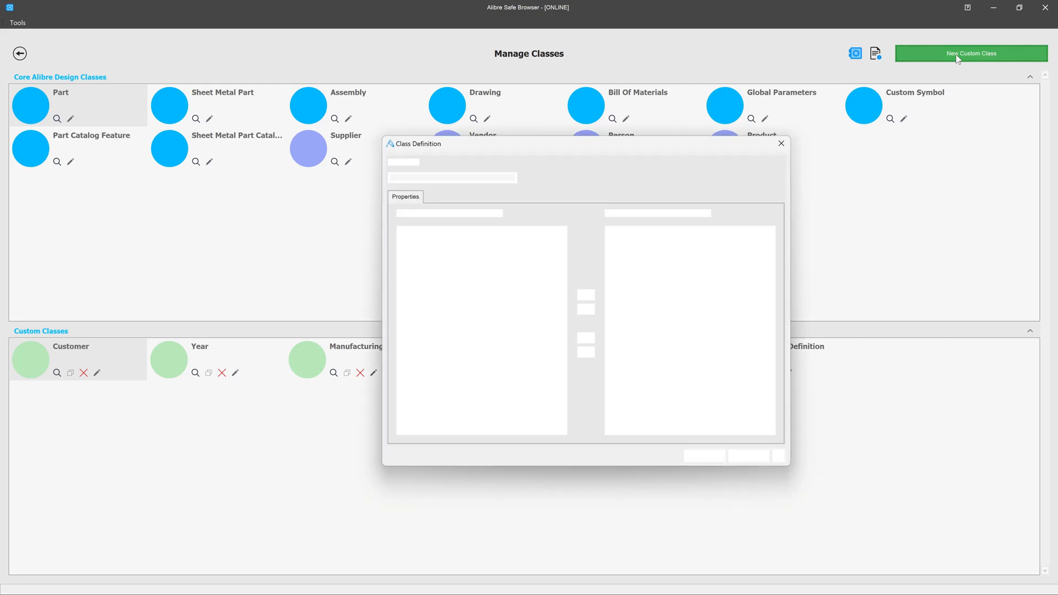
type("Designer")
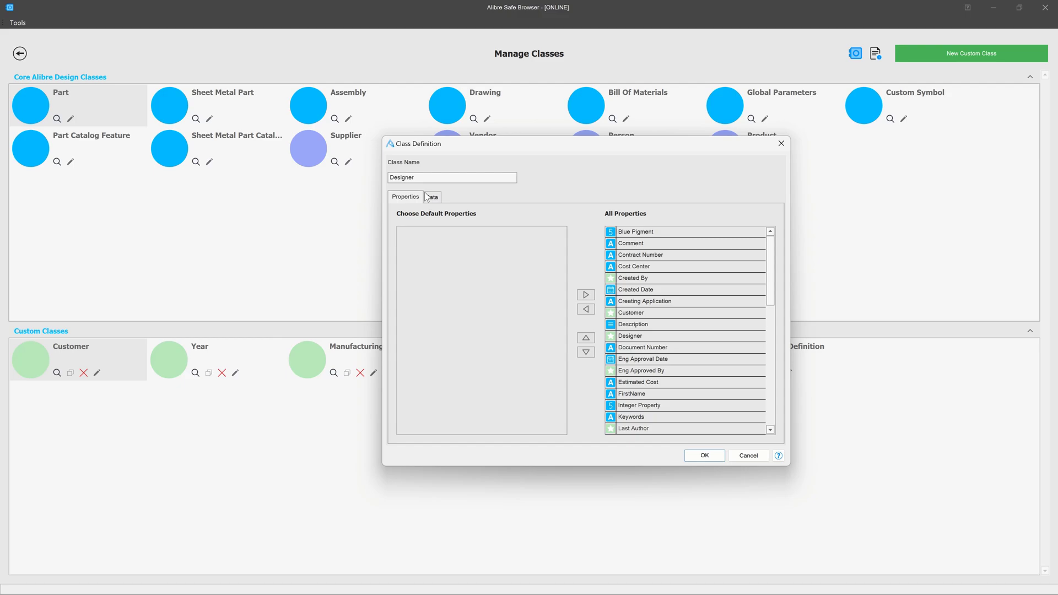
left_click(430, 197)
left_click(502, 216)
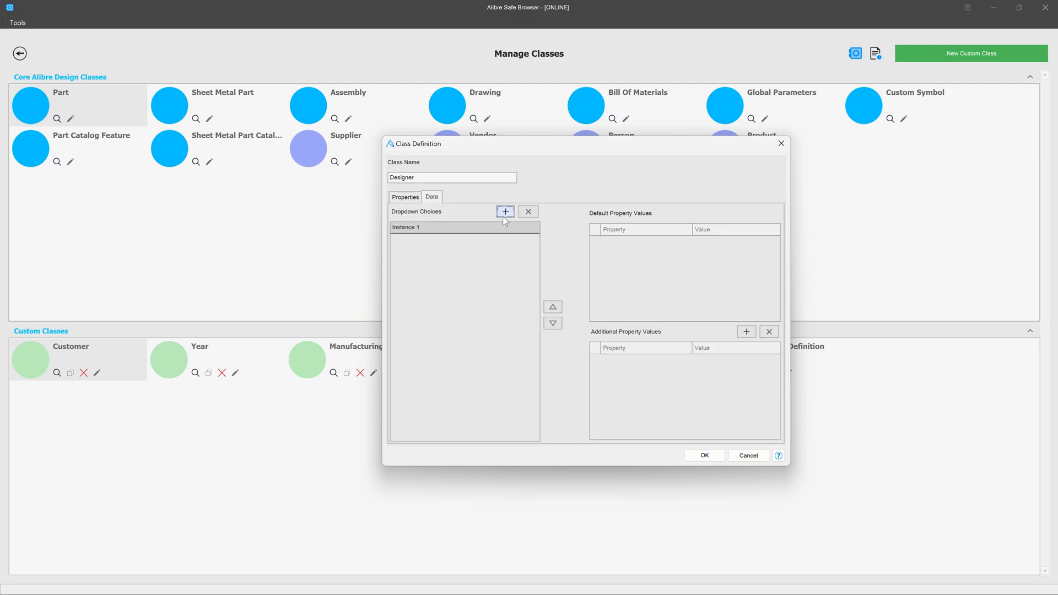
left_click(503, 217)
left_click(503, 216)
left_click(503, 216)
Enter four people's names as the Designer dropdown choices and save the class
left_click(449, 231)
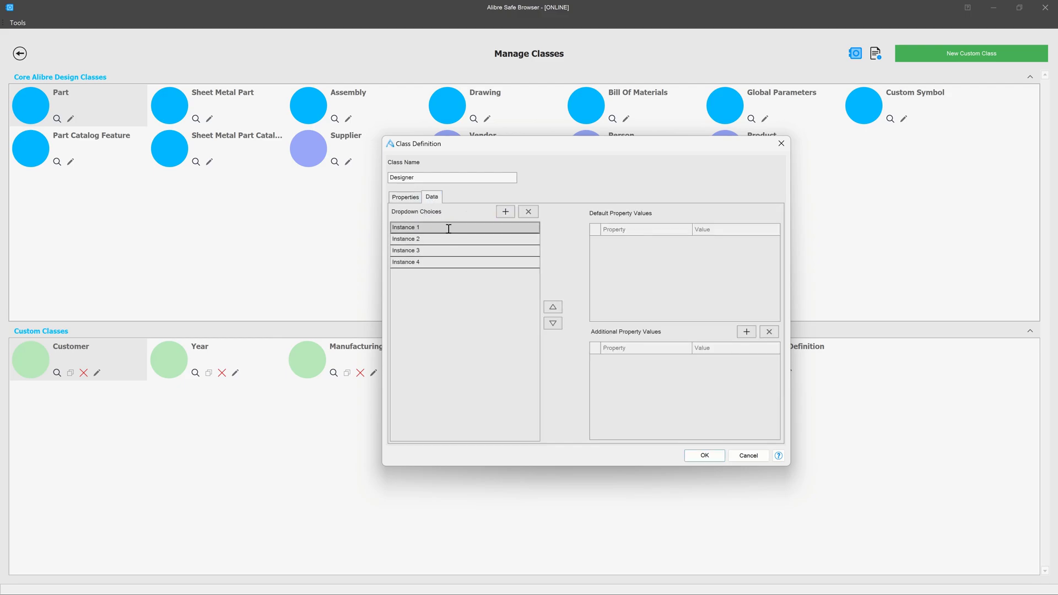
left_click_drag(449, 231, 372, 223)
type("Howard Hughes")
key("Return")
type("Antonio Meucci")
key("Return")
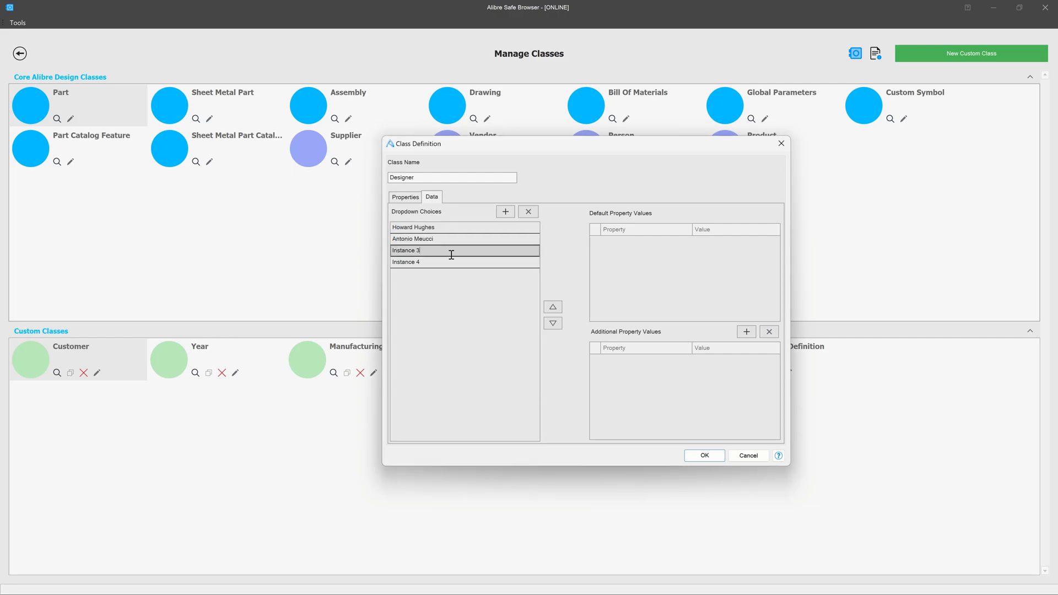
type("Margaret Knight")
key("Return")
type("Elisha Gray")
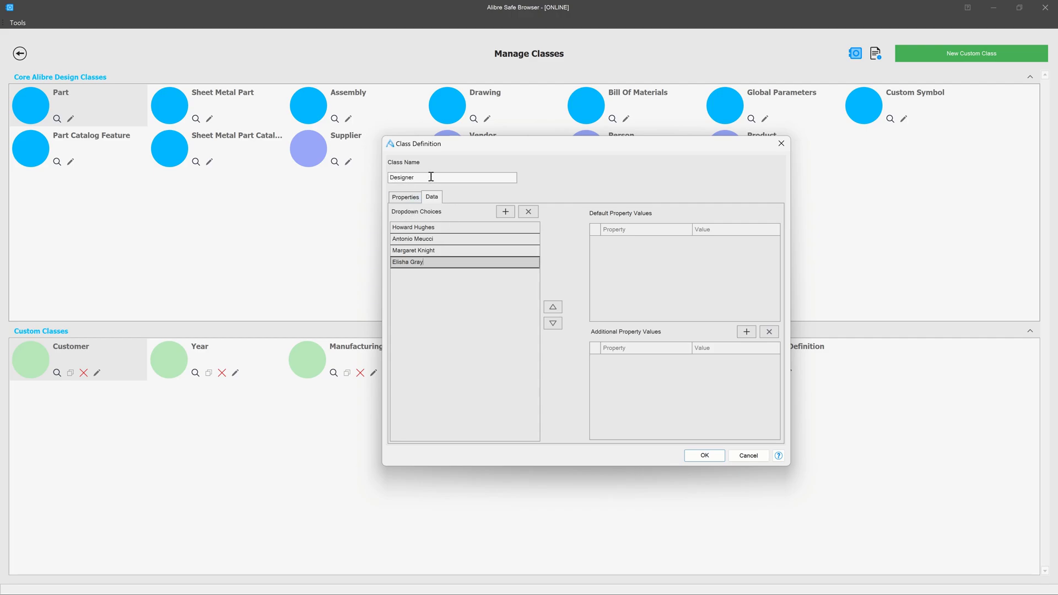
left_click(704, 456)
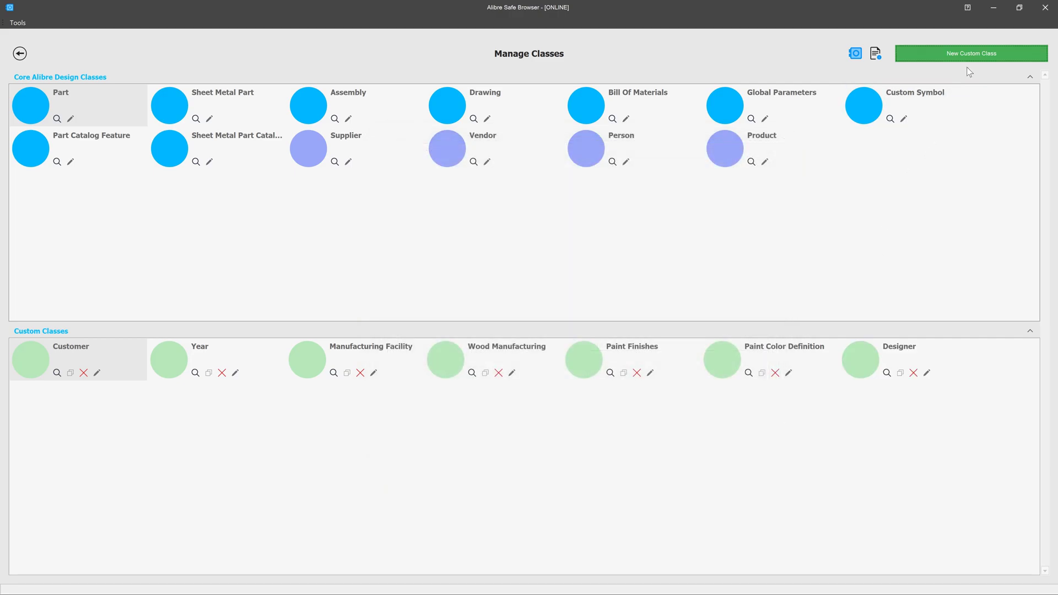
Start another custom class named Subdirectory-Types and add dropdown choice rows
left_click(976, 53)
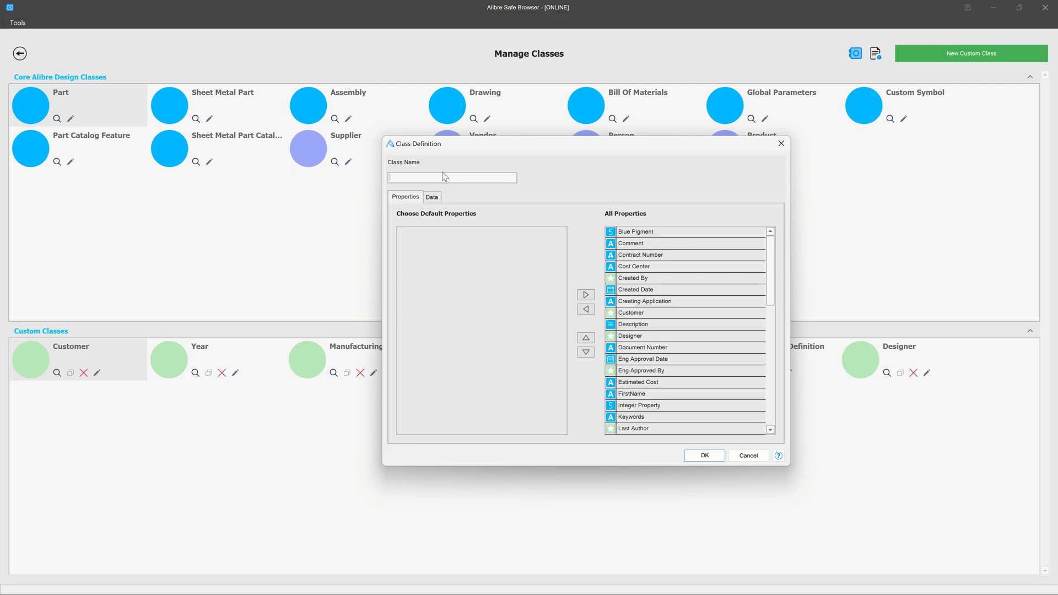
left_click(435, 200)
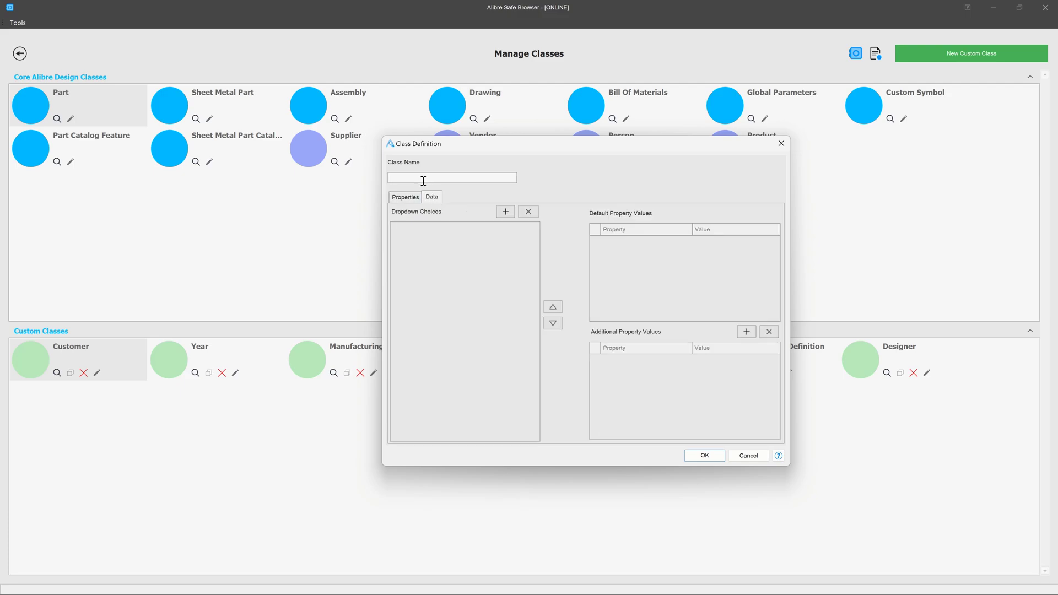
left_click(424, 177)
type("Subdirectory-Types")
left_click(504, 212)
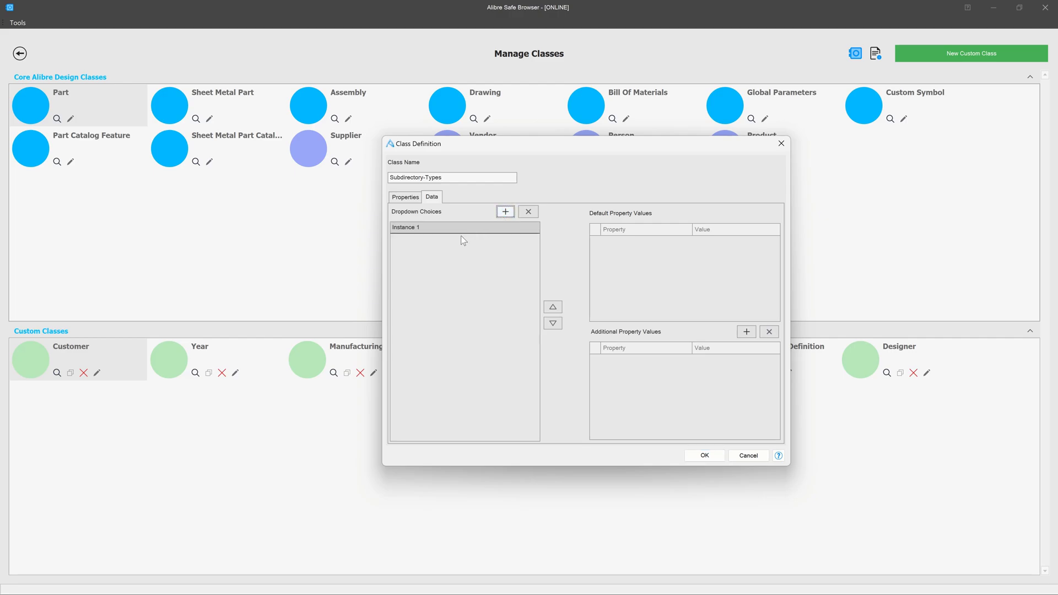
left_click(504, 213)
left_click(500, 215)
left_click(500, 215)
Enter the choices Parts, Fasteners, Subassemblies and Outside Documents, then save the class
double_click(471, 229)
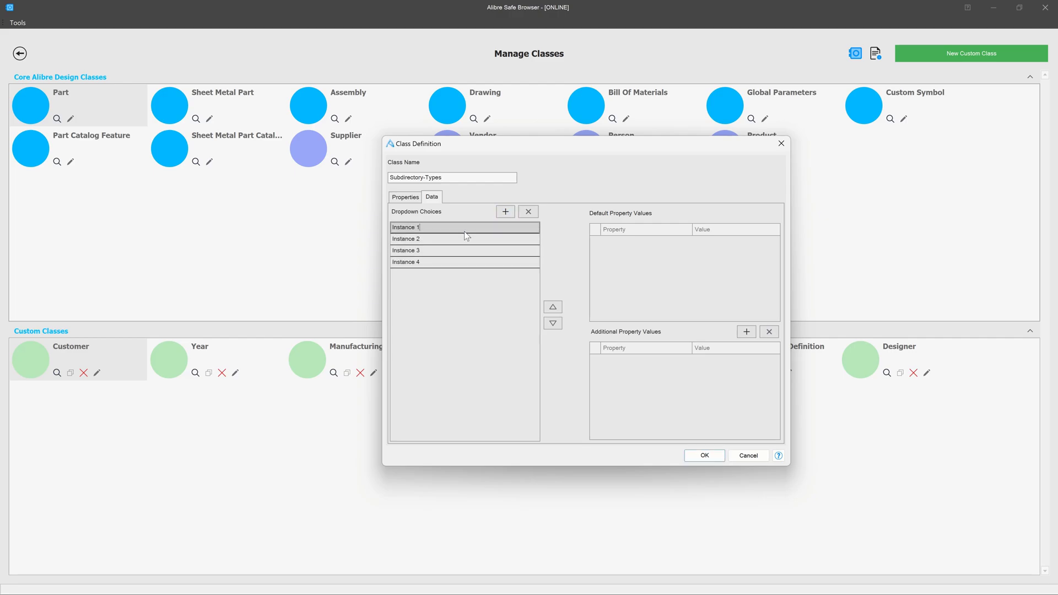
type("Parts")
key("Return")
type("Faste")
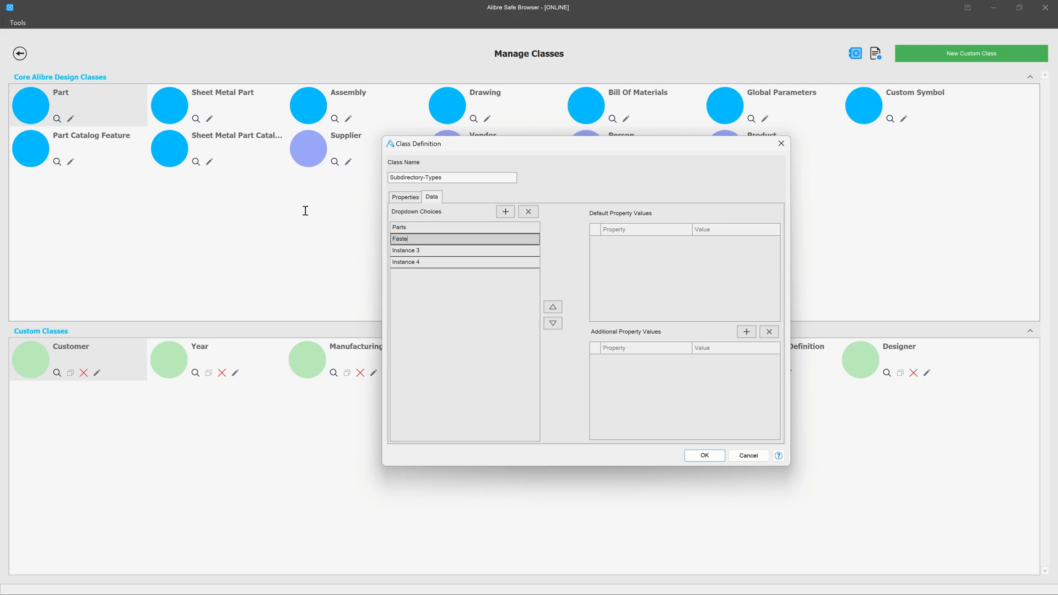
type("ners")
key("Return")
type("Subassemblies")
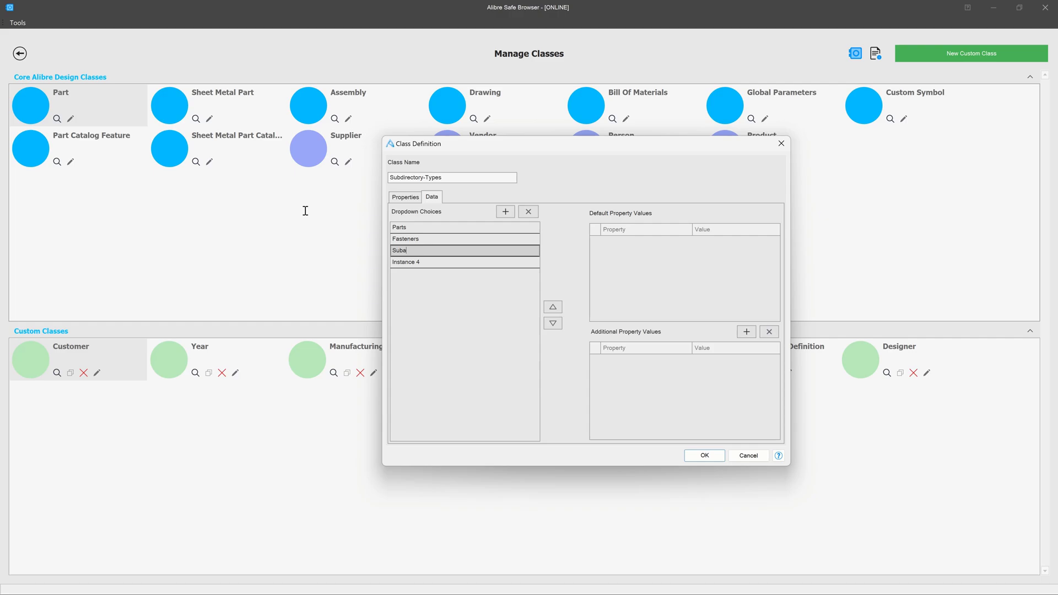
key("Return")
type("Outside Documents")
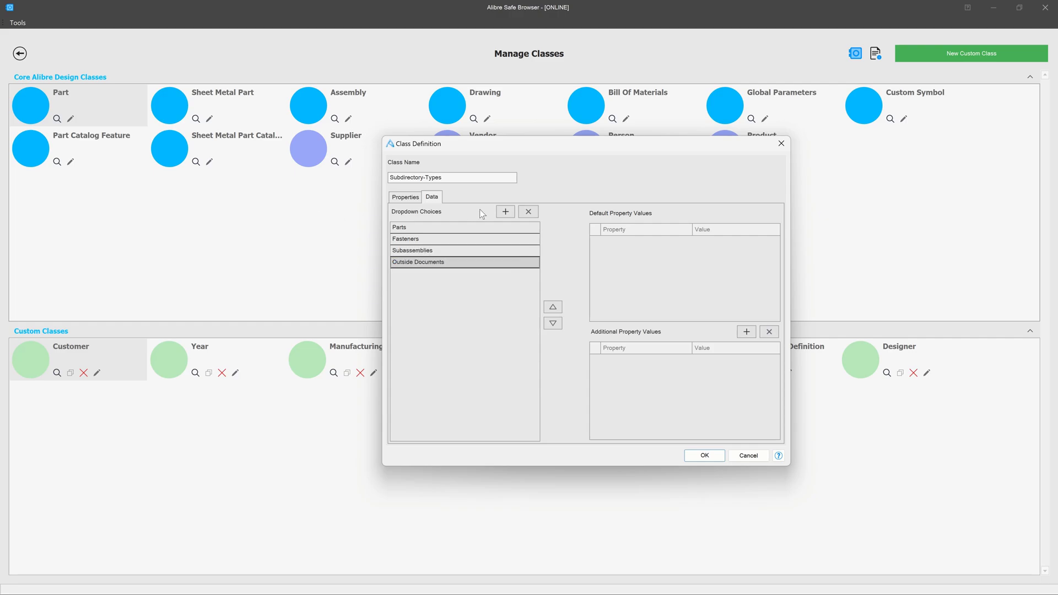
left_click(707, 456)
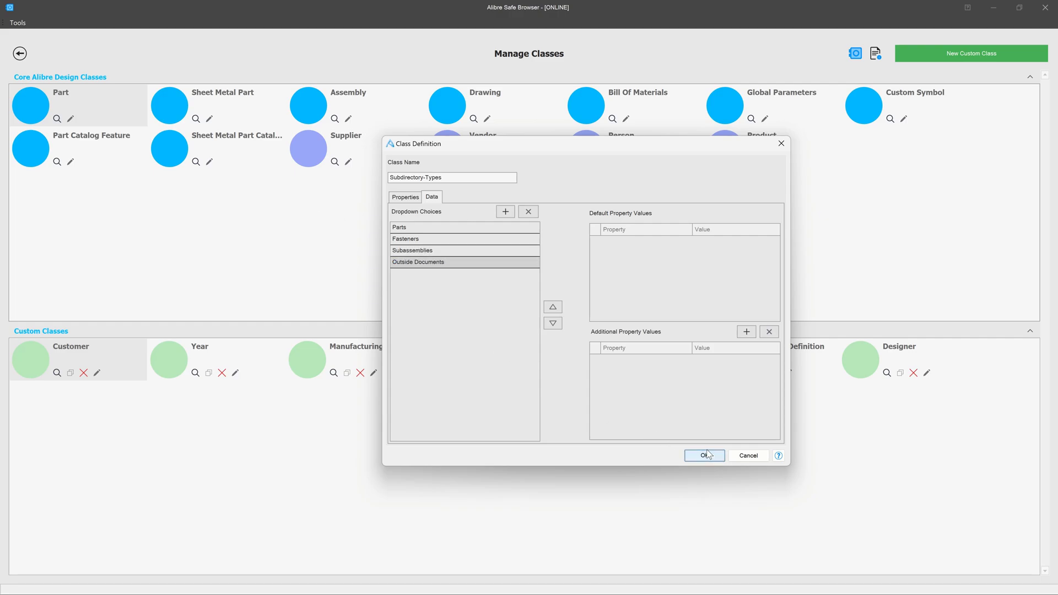
left_click(707, 455)
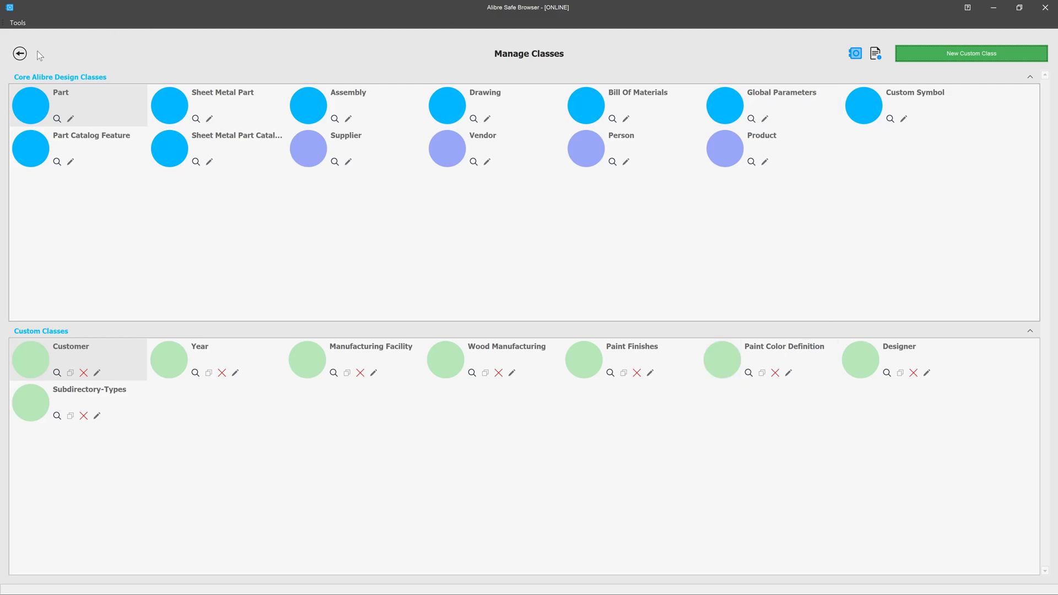
Go back to the Safe Explorer project list and open Tools > Manage Templates
left_click(20, 53)
left_click(19, 54)
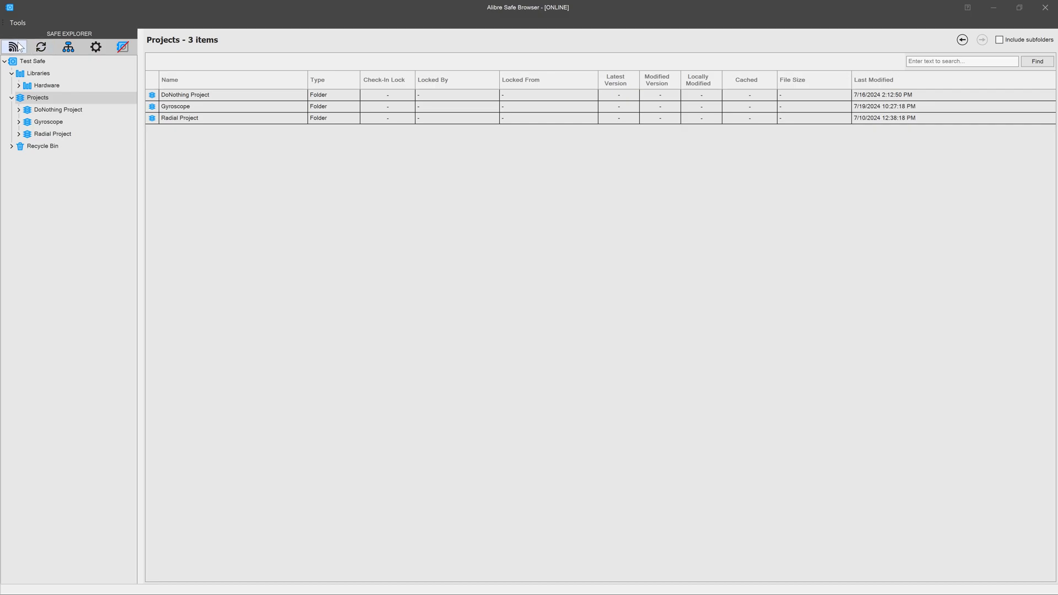
left_click(14, 24)
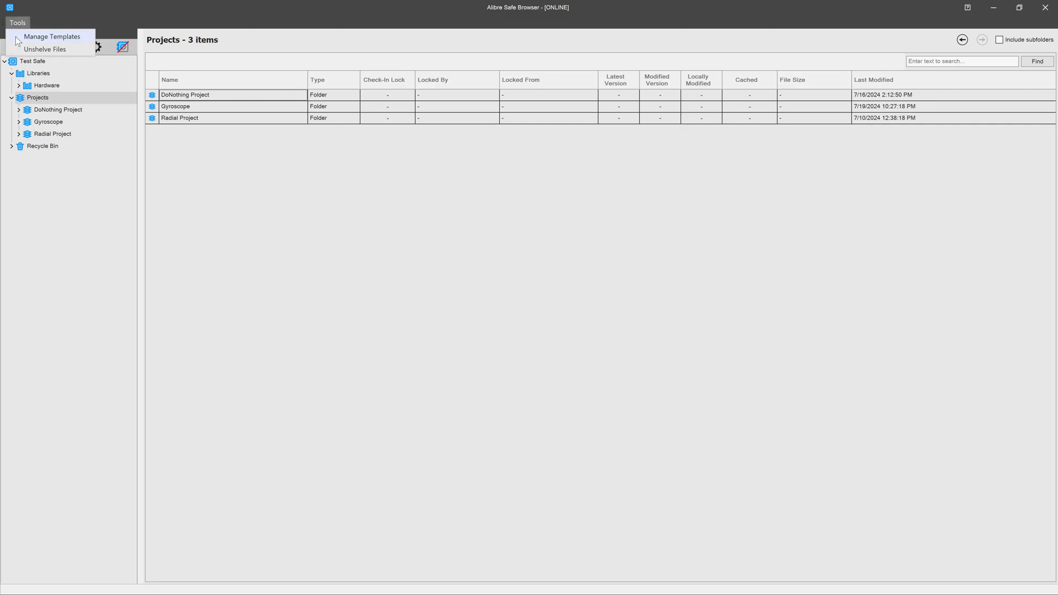
left_click(33, 37)
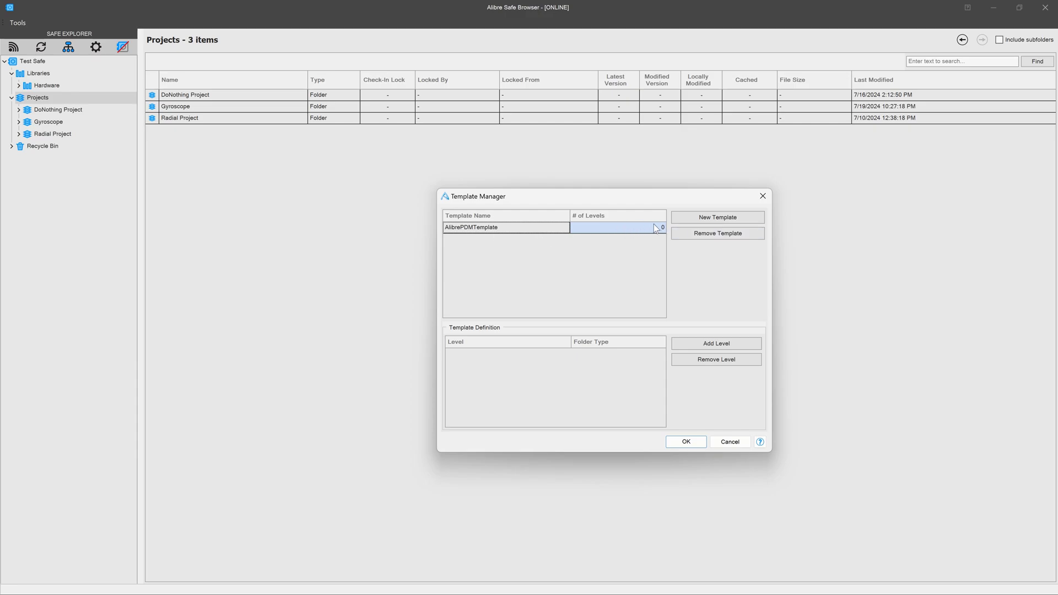
Create a new template named Designer-Template with two folder levels
left_click(708, 217)
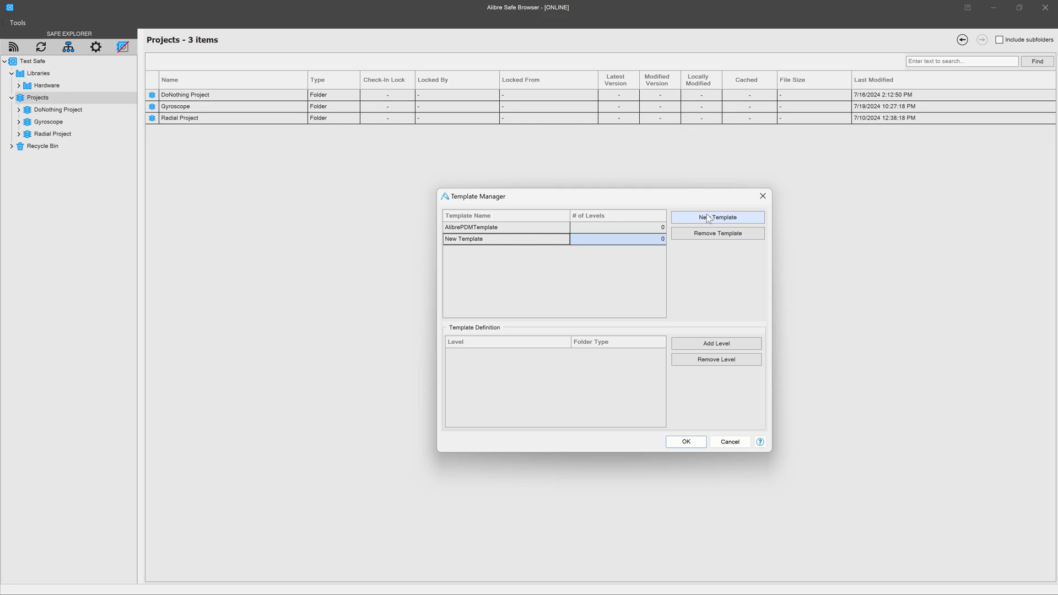
left_click(489, 238)
type("Designer-Template")
left_click(718, 342)
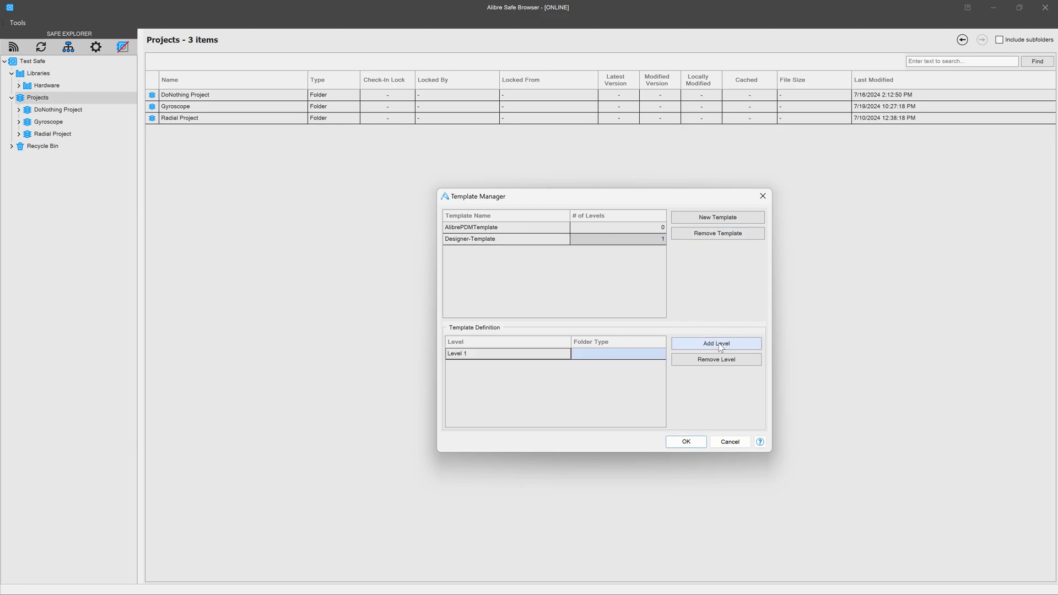
left_click(719, 343)
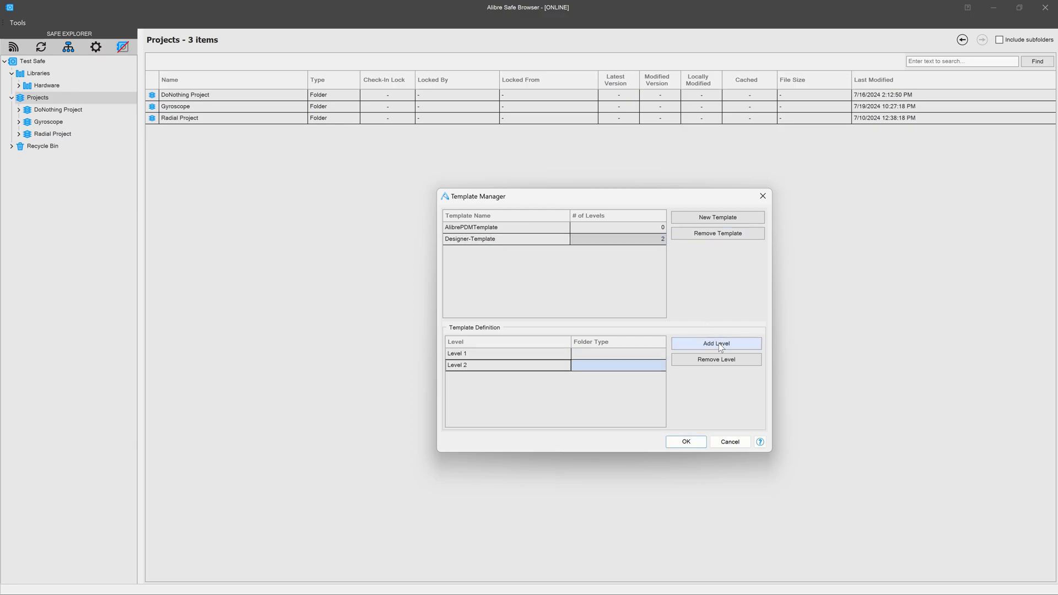
Set Level 1 folder type to Designer and Level 2 to Subdirectory-Types, then save the template
left_click(512, 355)
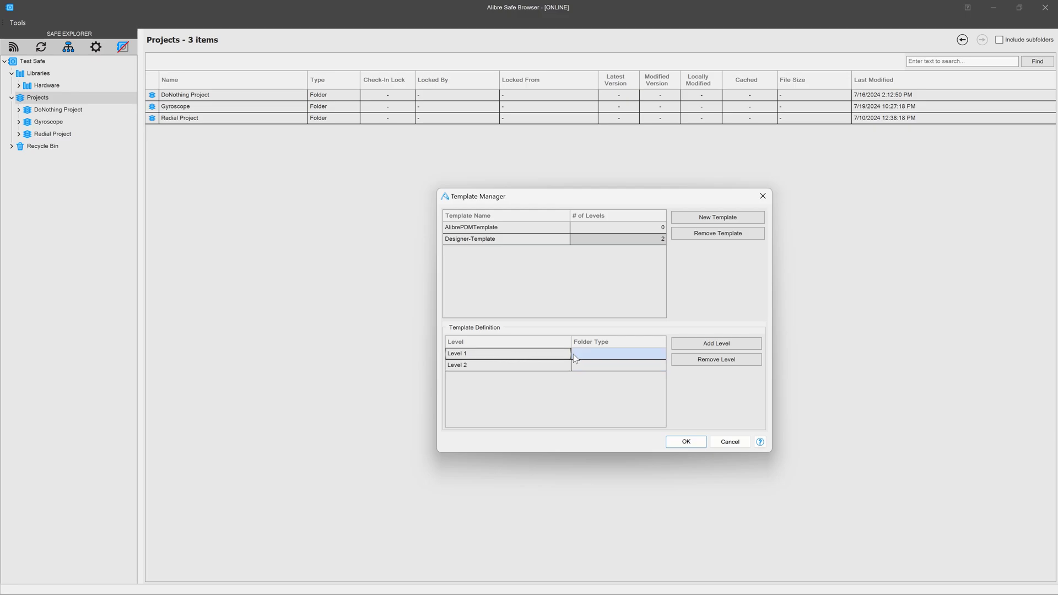
left_click(596, 354)
scroll(610, 372, "down", 1)
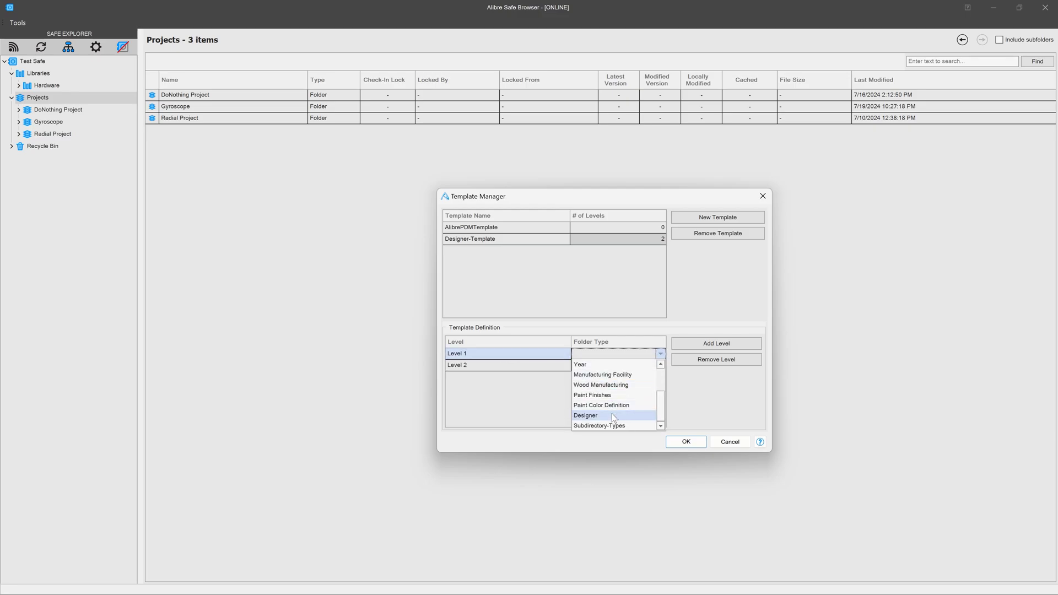
left_click(611, 415)
left_click(596, 366)
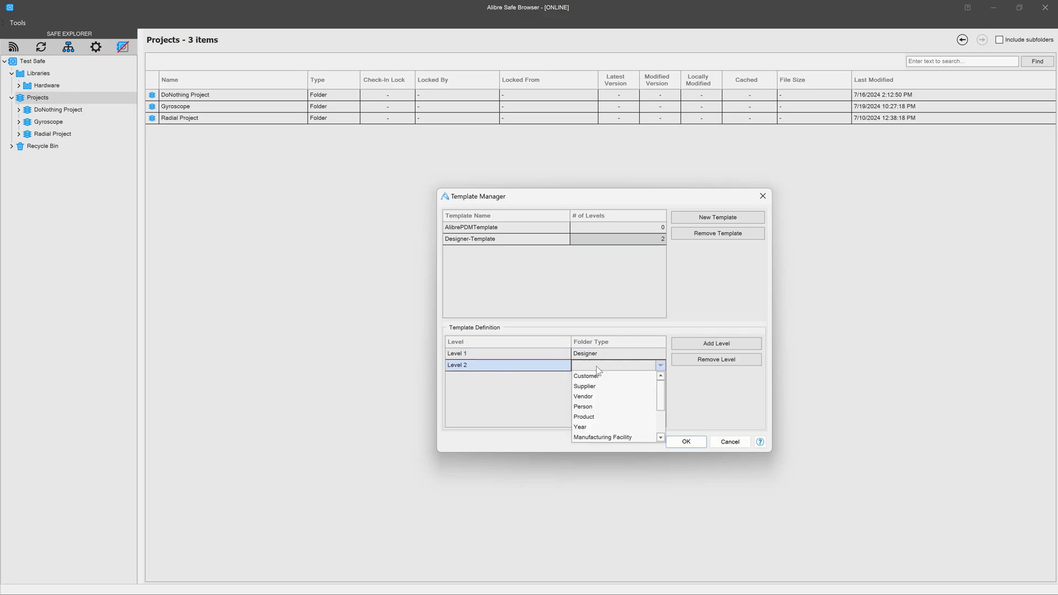
scroll(609, 389, "down", 1)
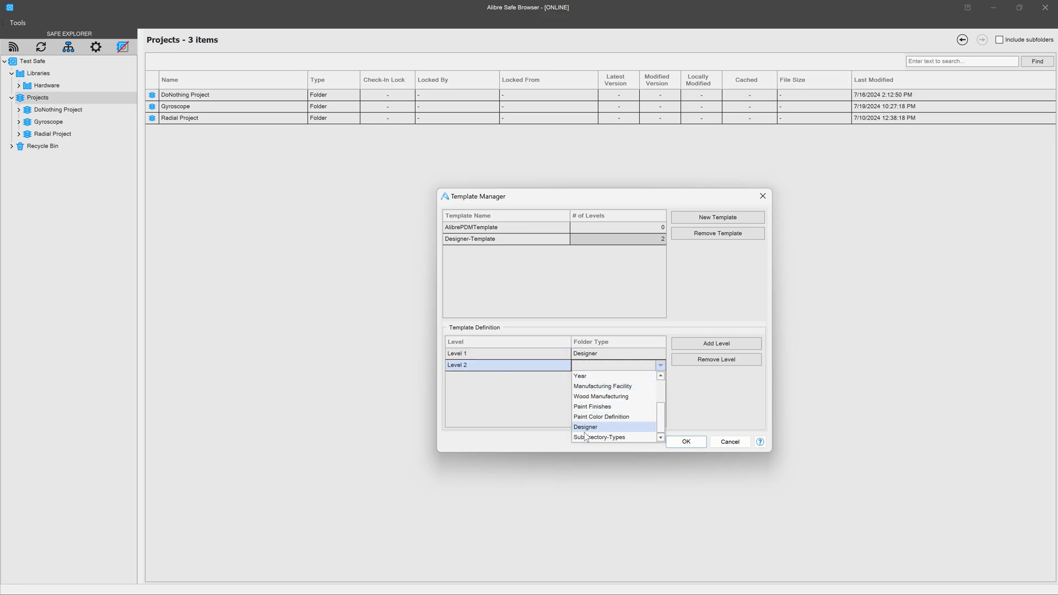
left_click(601, 438)
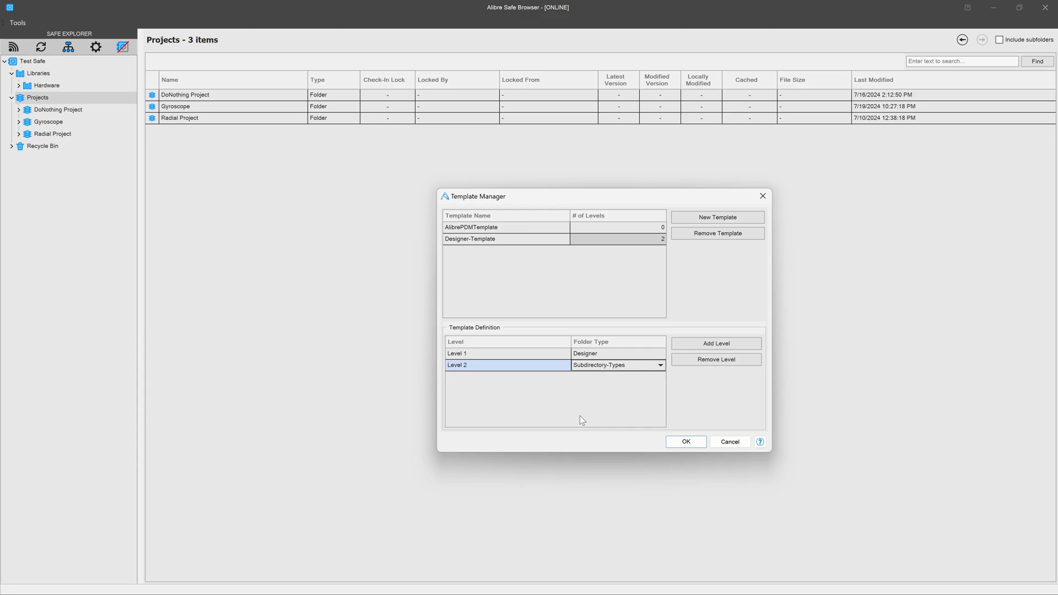
left_click(691, 443)
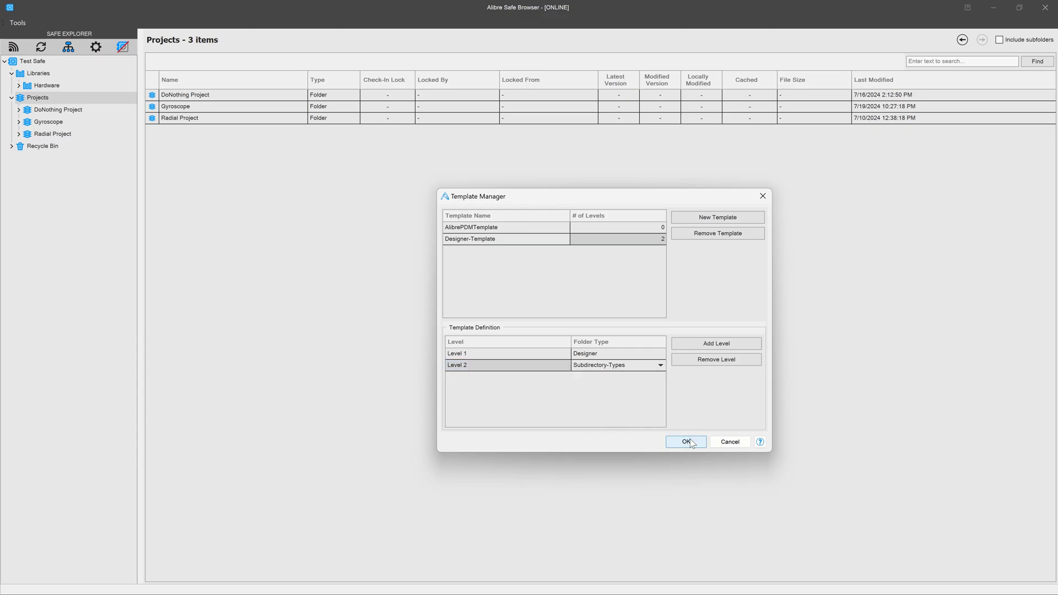
left_click(690, 443)
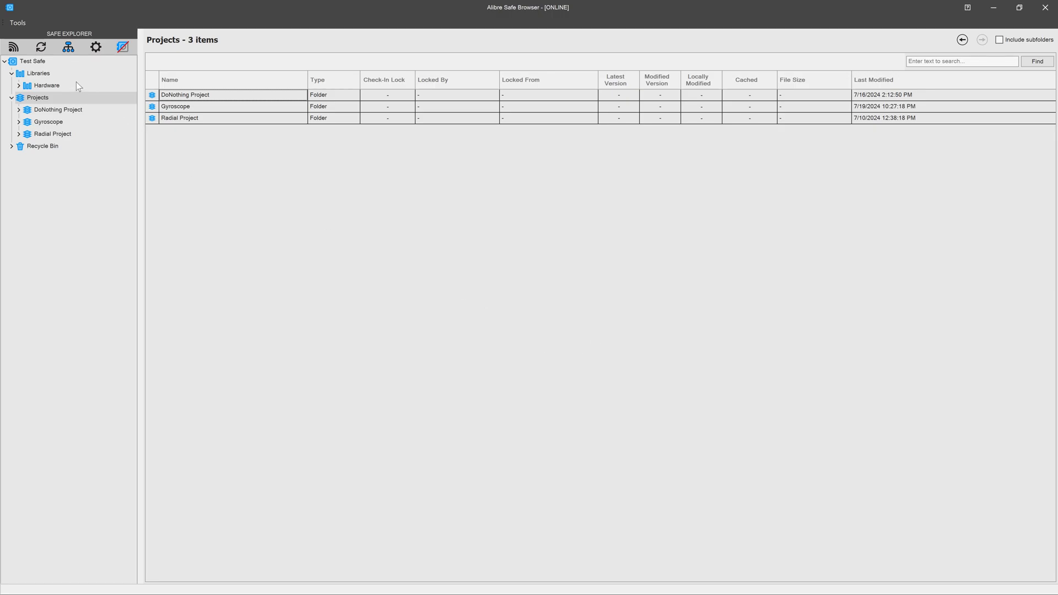
Start a new project under Projects based on Designer-Template and name it New-Project
right_click(36, 98)
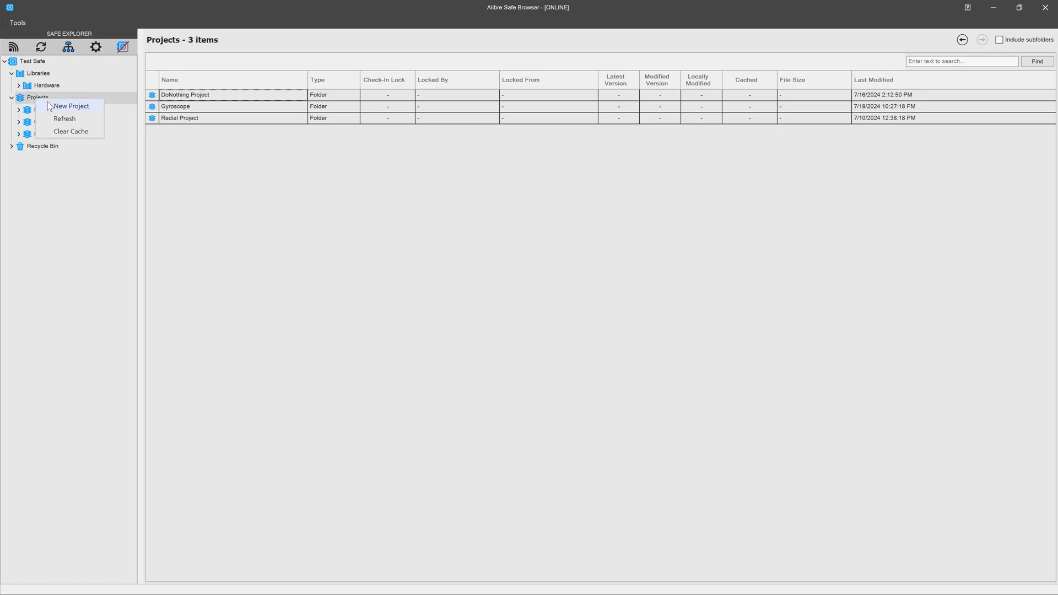
left_click(49, 105)
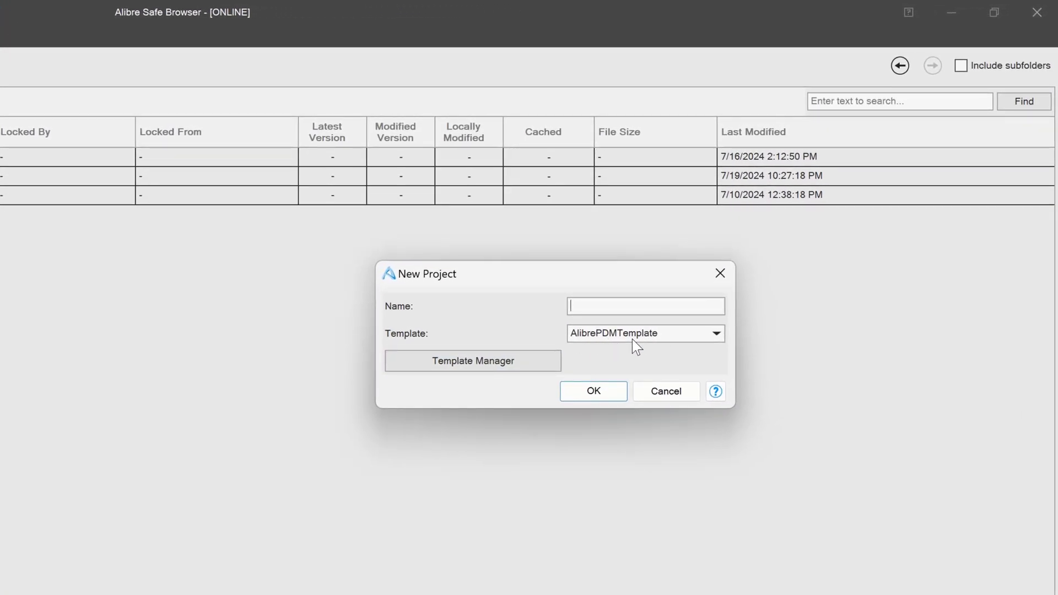
left_click(694, 339)
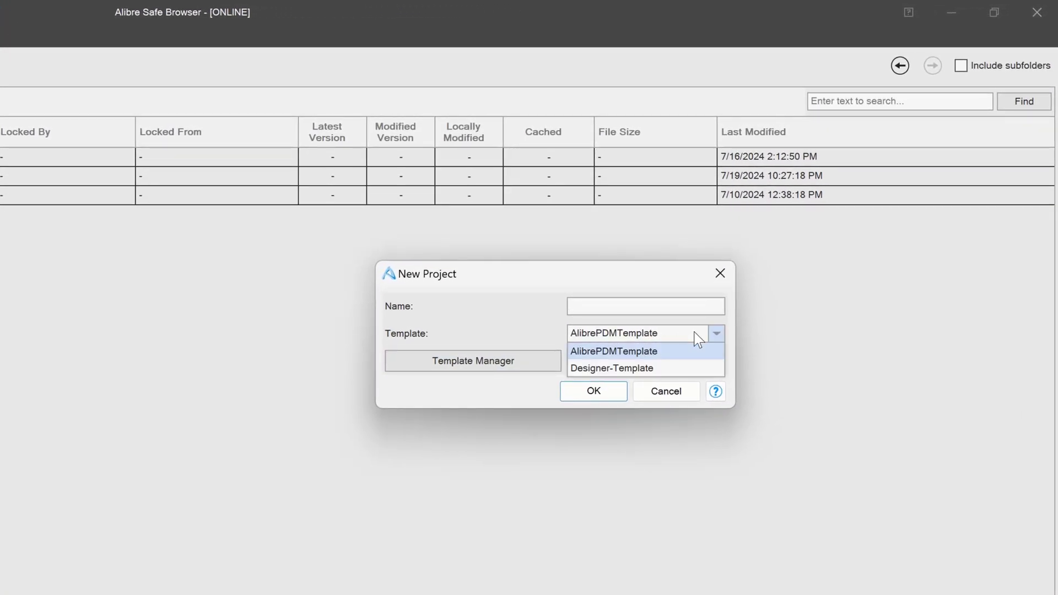
left_click(617, 367)
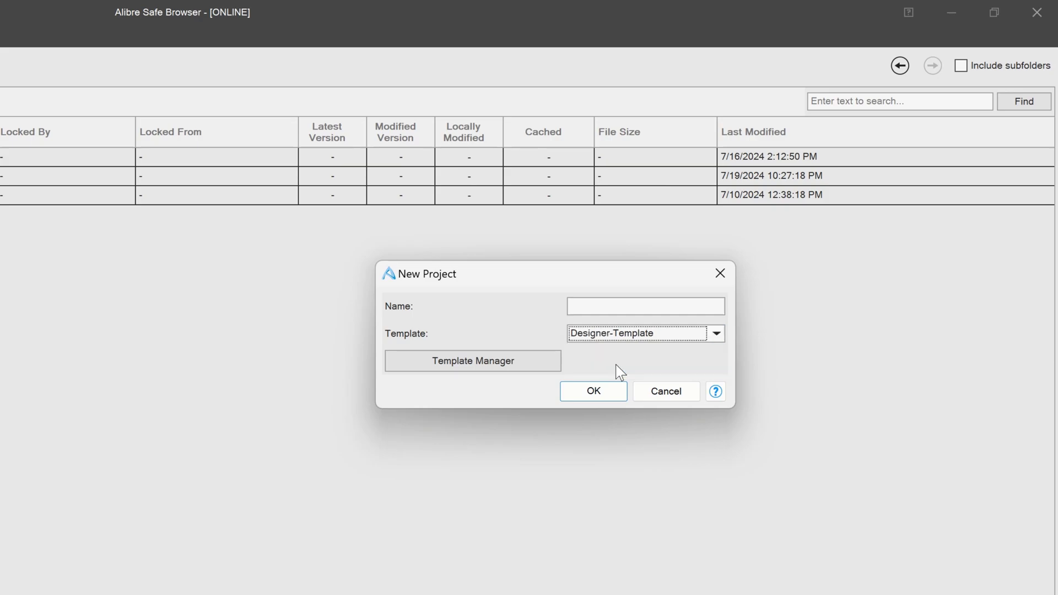
left_click(623, 308)
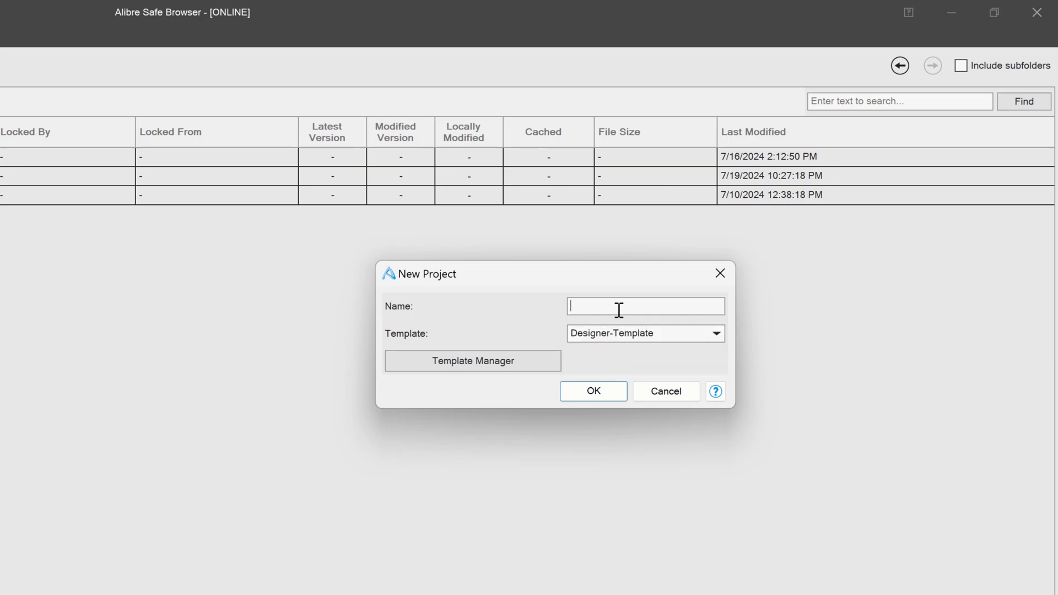
type("New-Project")
Create New-Project and open its folder
left_click(573, 388)
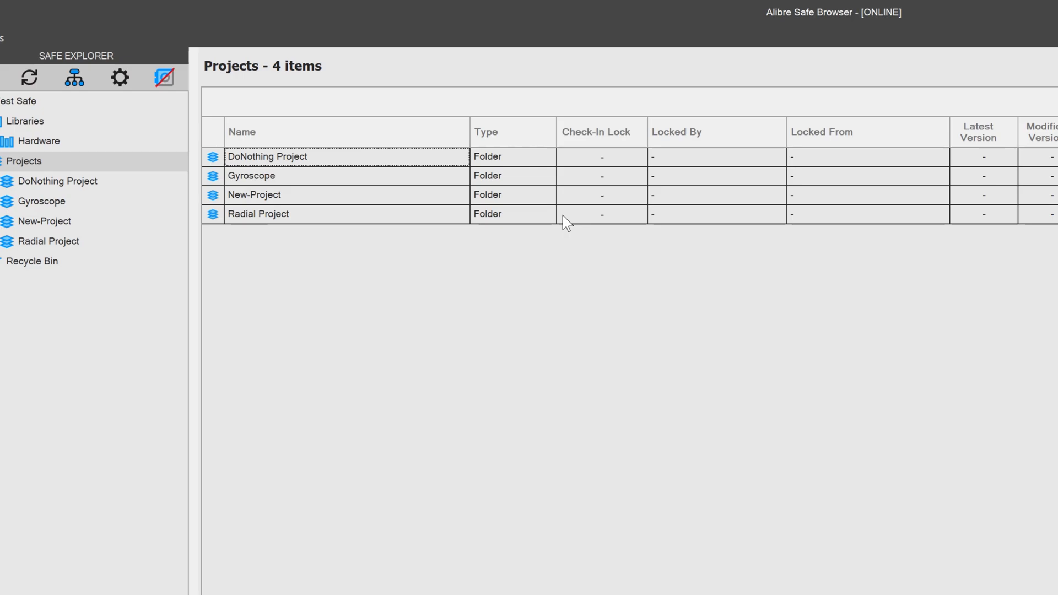
right_click(250, 195)
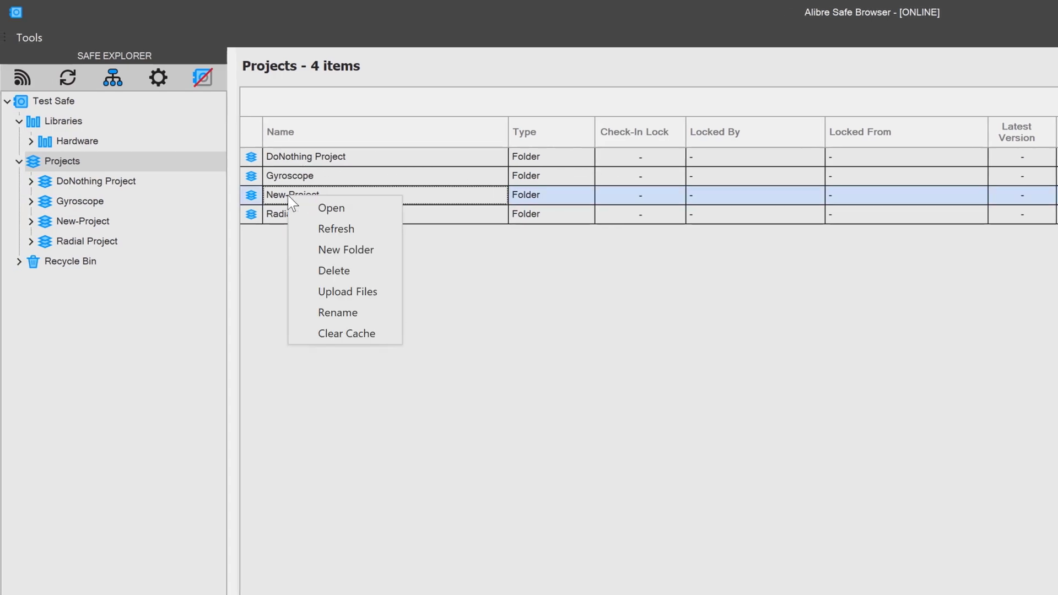
left_click(365, 251)
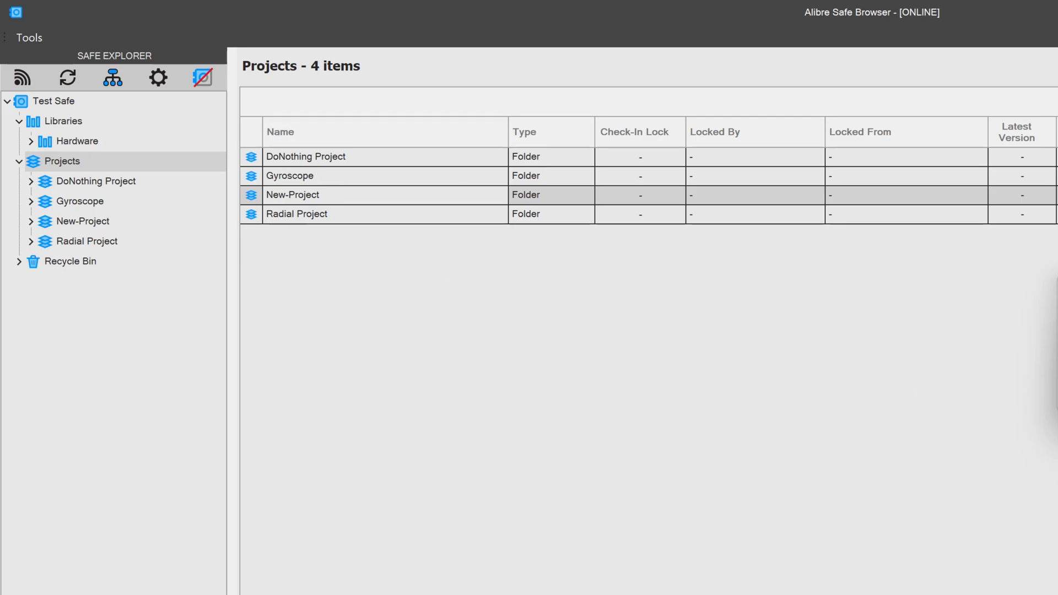
double_click(286, 197)
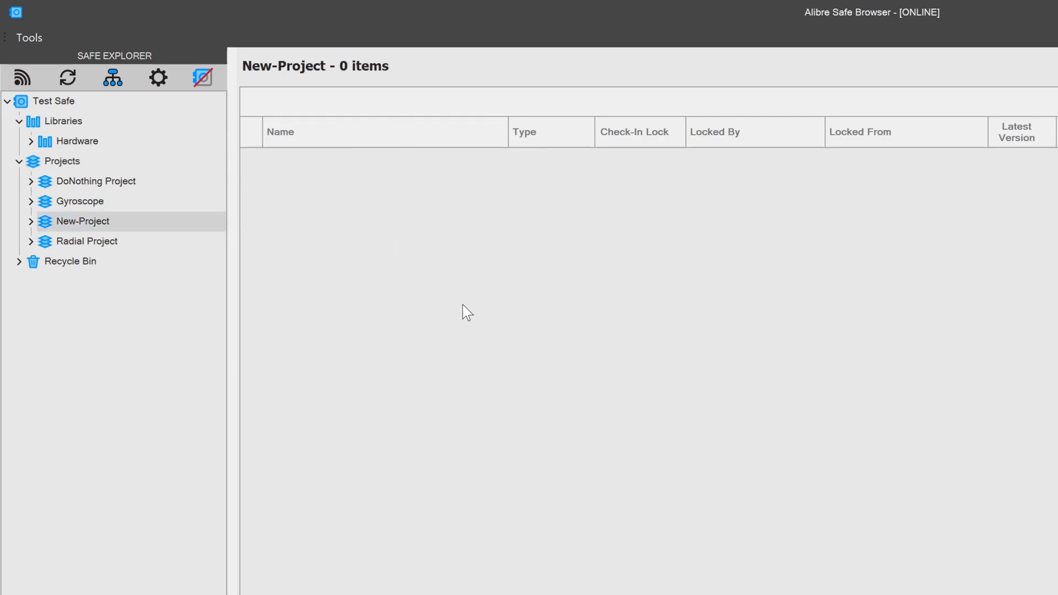
Add a Designer folder in New-Project named after a designer picked from the dropdown list
right_click(123, 224)
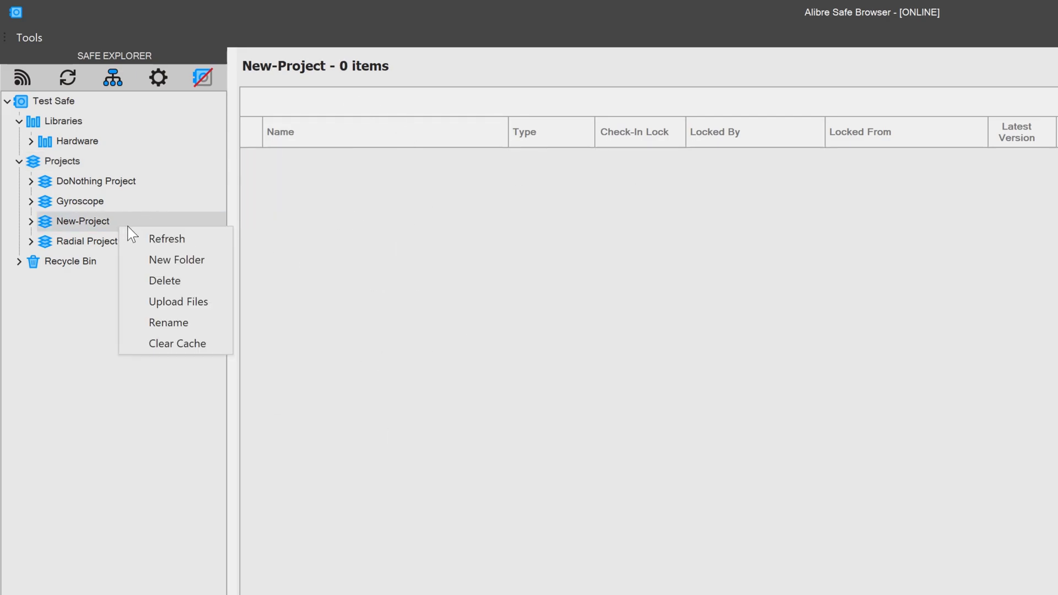
left_click(155, 260)
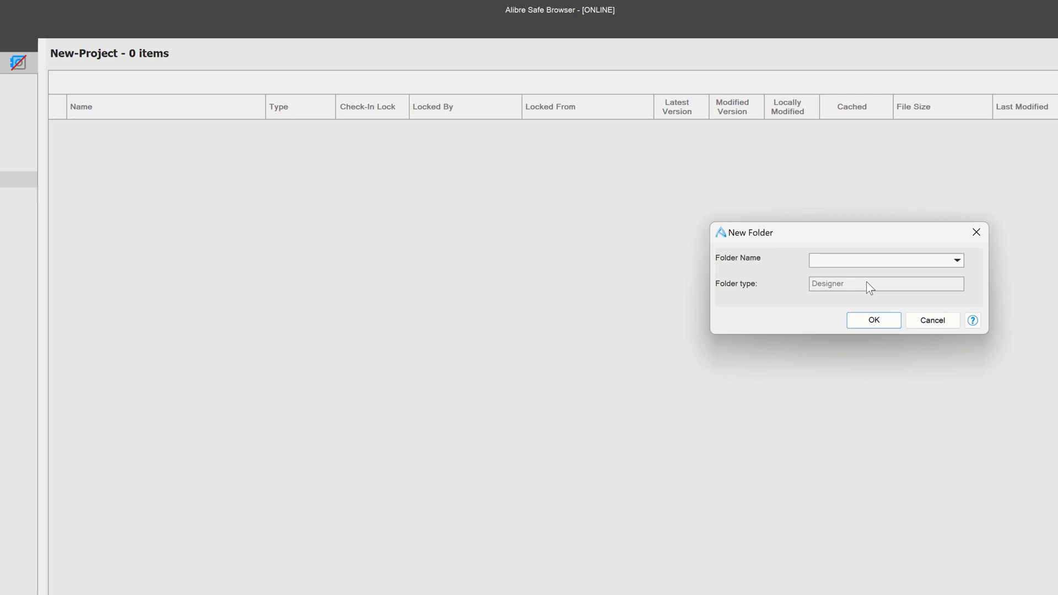
left_click(911, 259)
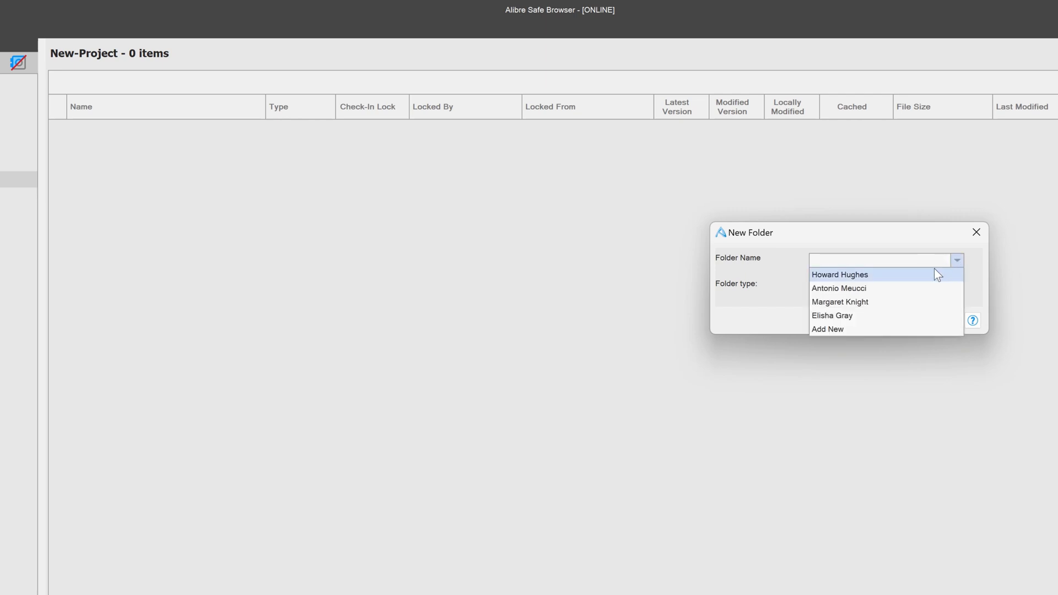
left_click(868, 293)
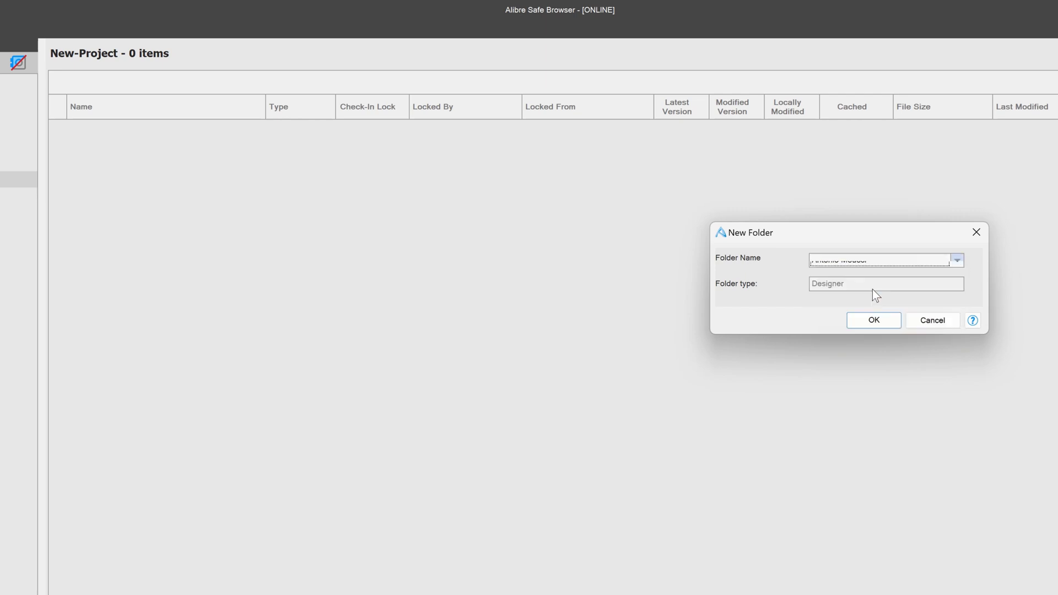
left_click(872, 318)
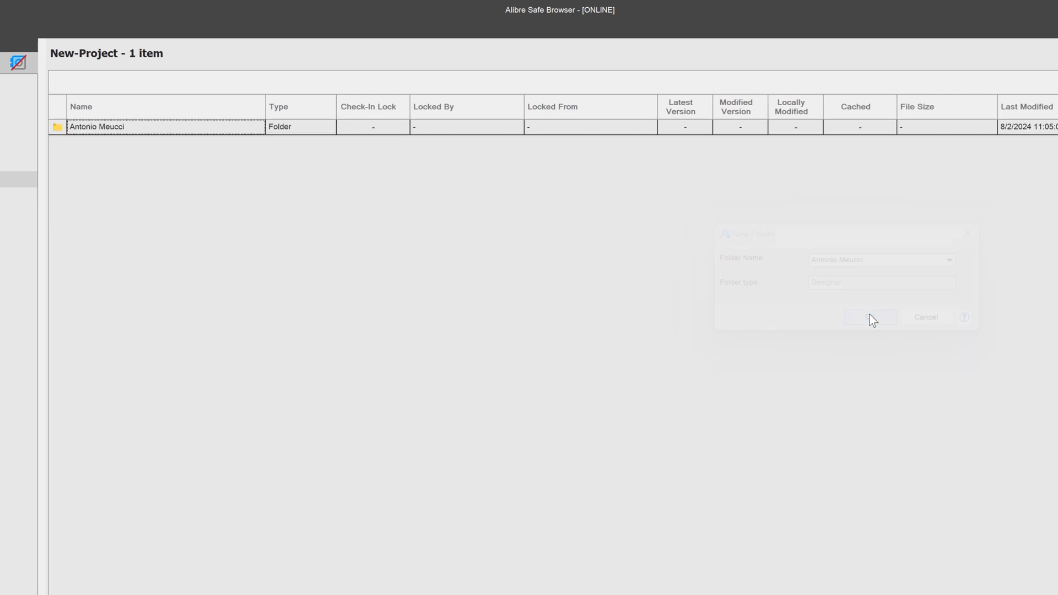
Inside the designer folder, create a Subdirectory-Types subfolder named Parts
double_click(81, 133)
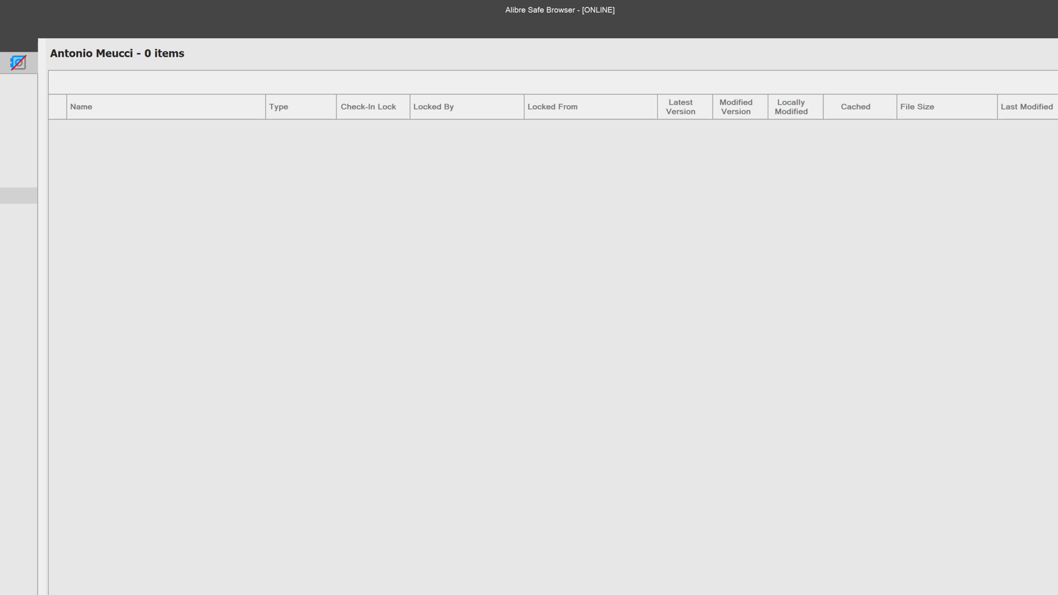
right_click(22, 199)
left_click(19, 223)
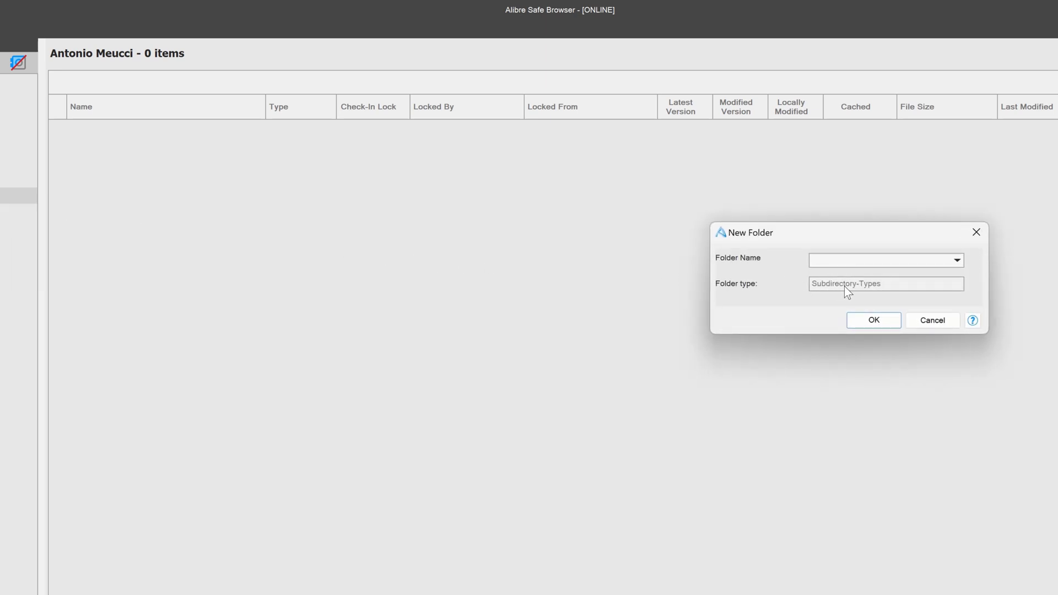
left_click(856, 263)
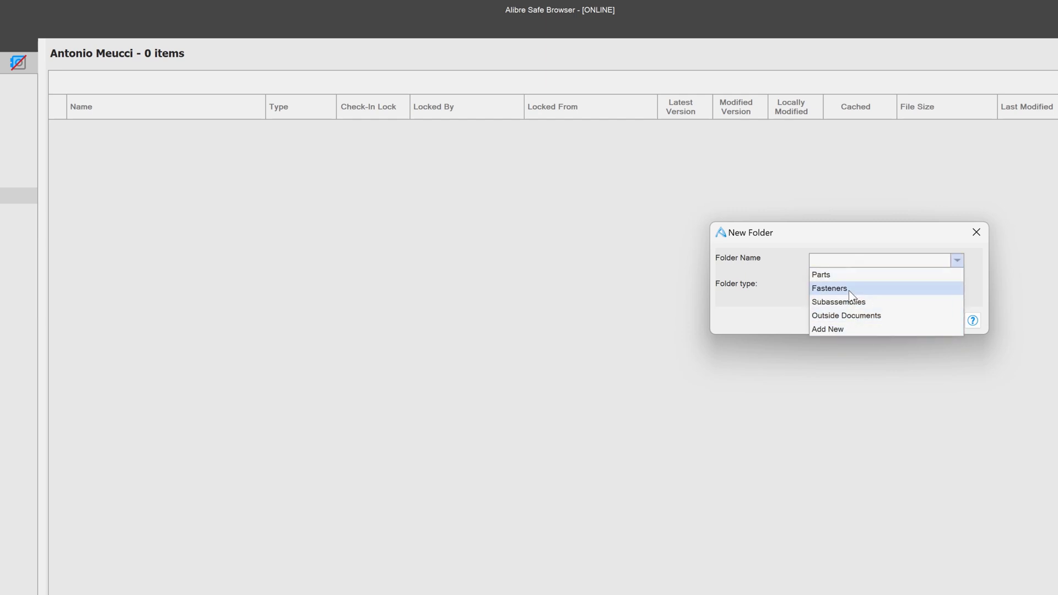
left_click(849, 276)
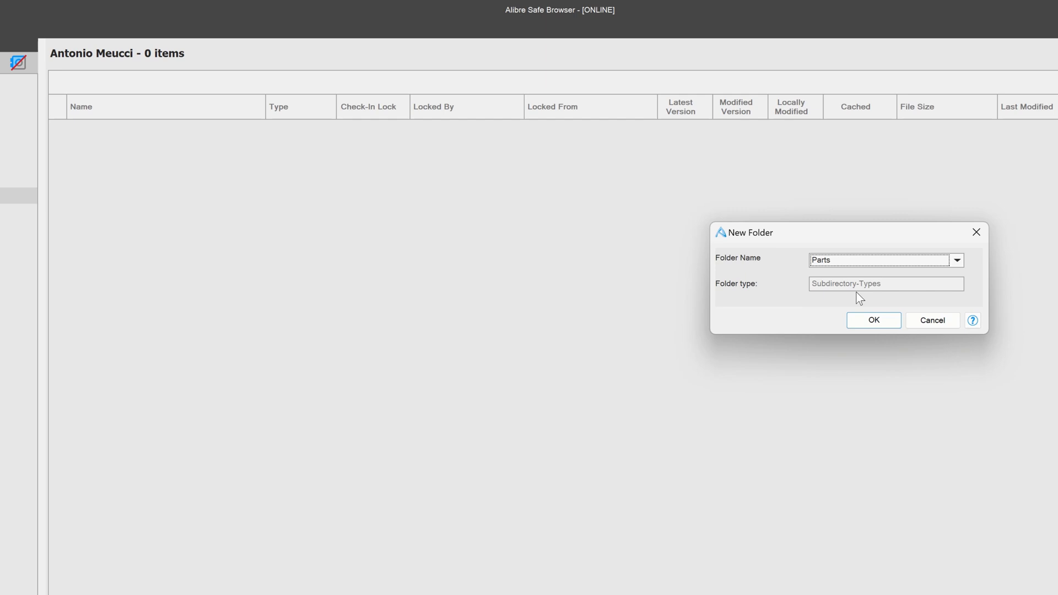
left_click(869, 324)
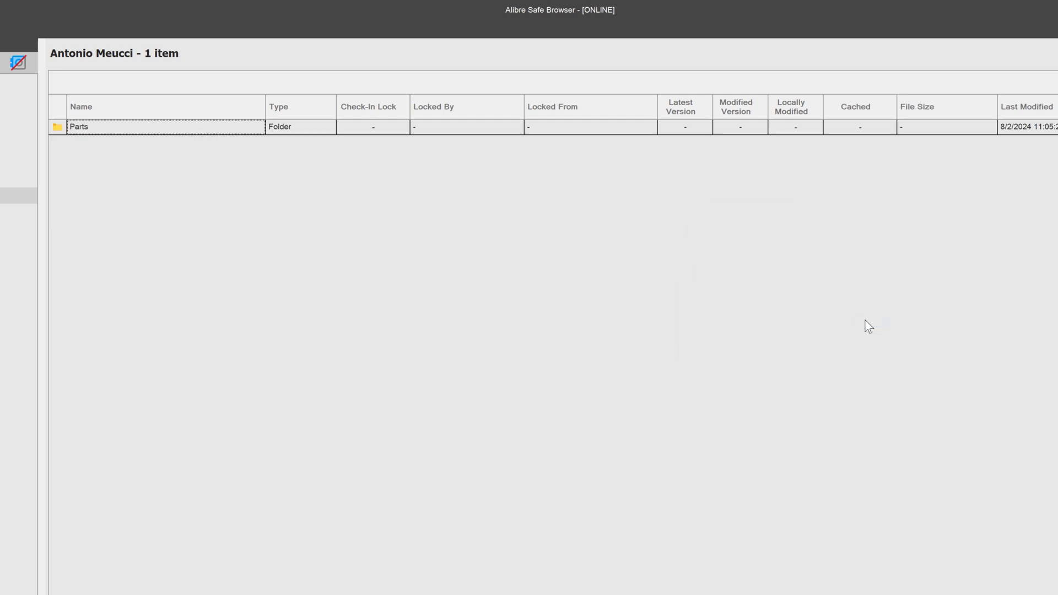
Open the Parts folder and cancel the extra New Folder dialog without creating anything
double_click(147, 129)
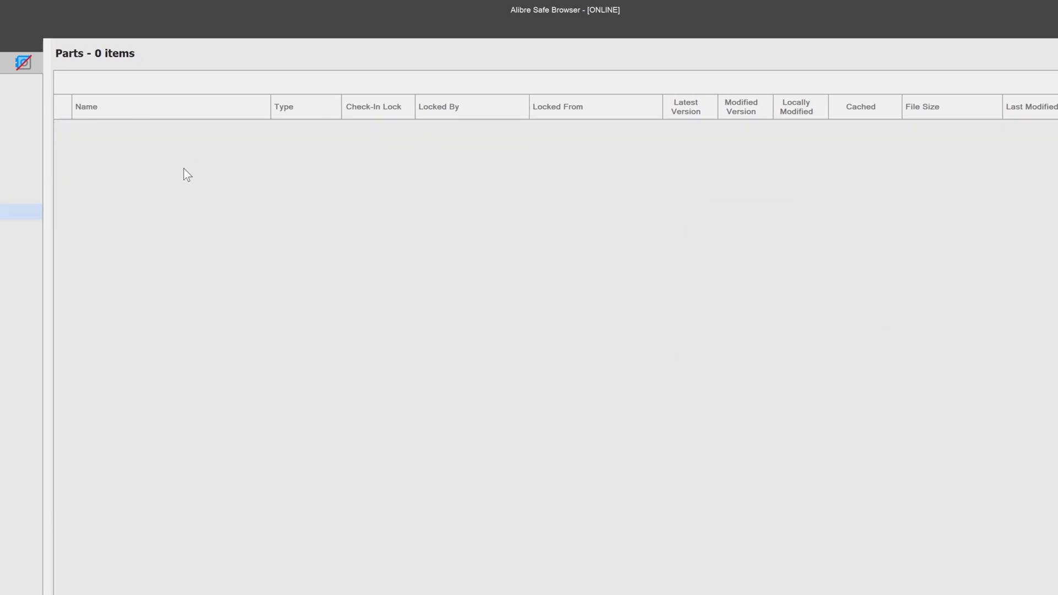
right_click(119, 208)
left_click(159, 232)
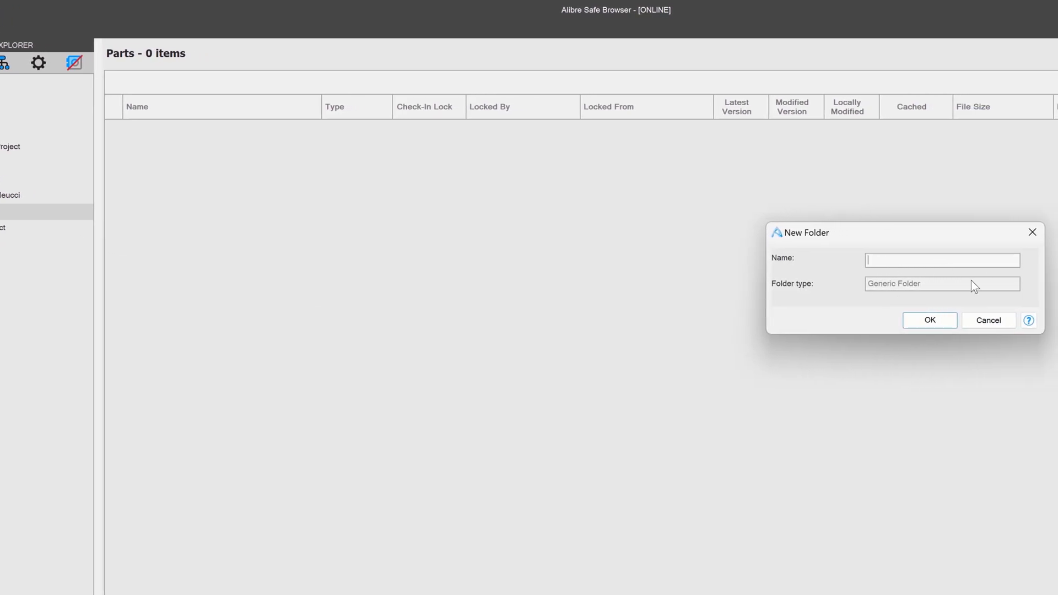
left_click(989, 326)
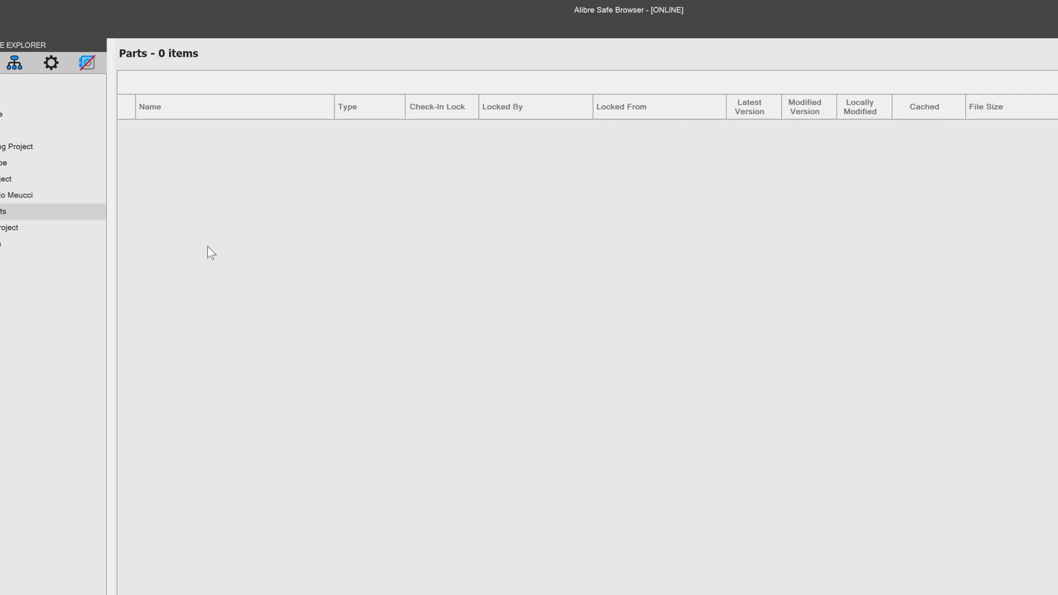
Add a second Designer folder in New-Project, named with a newly added designer choice
left_click(66, 196)
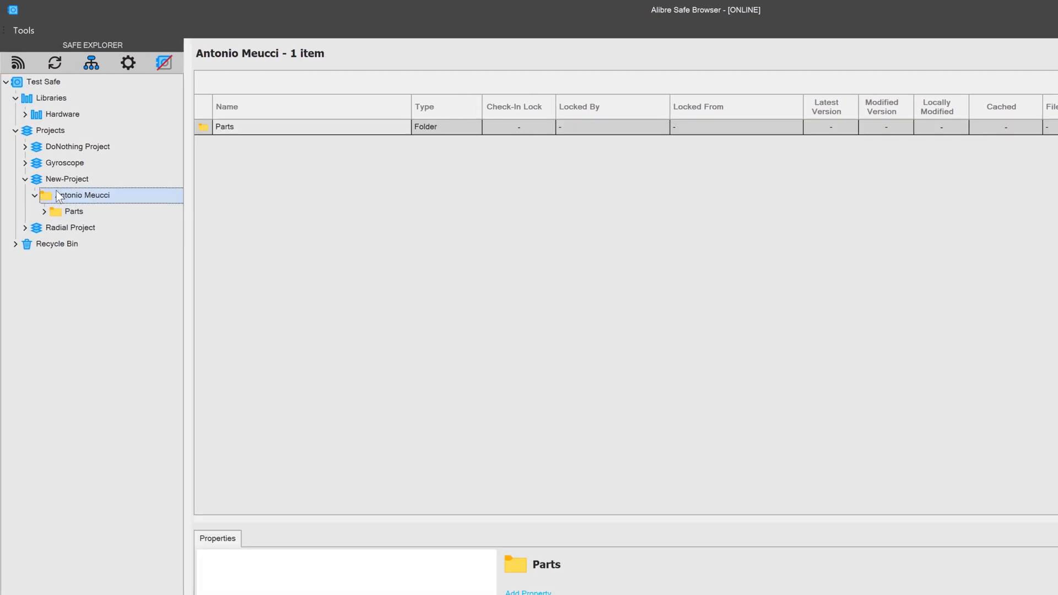
left_click(69, 180)
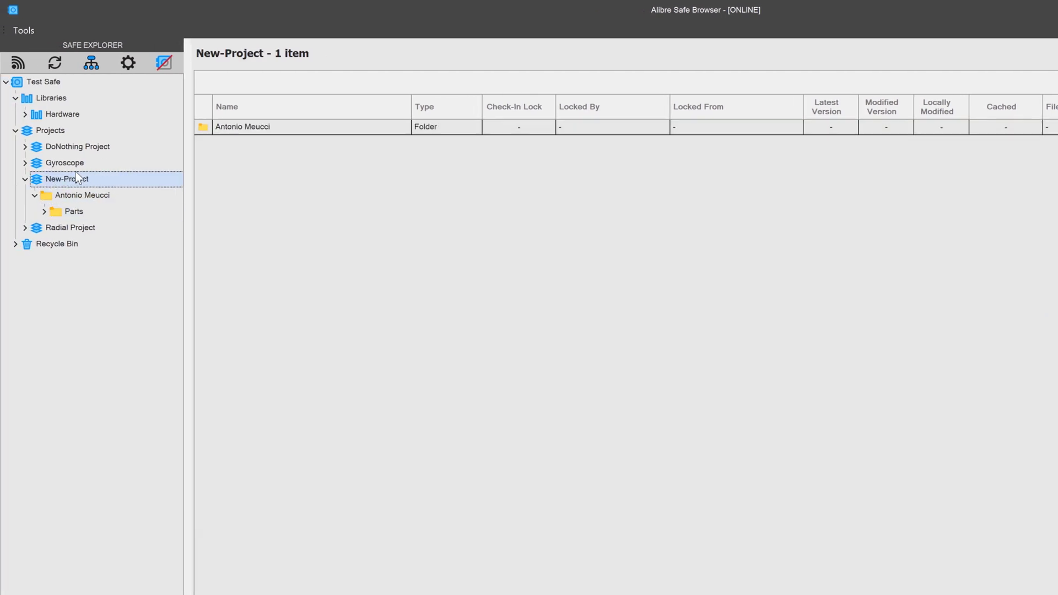
right_click(70, 180)
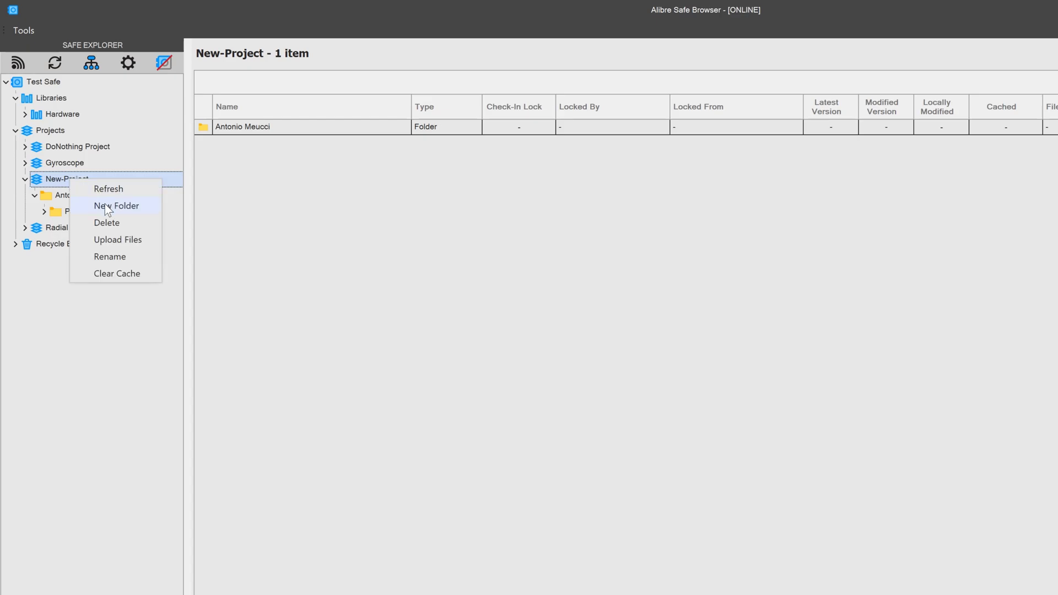
left_click(107, 207)
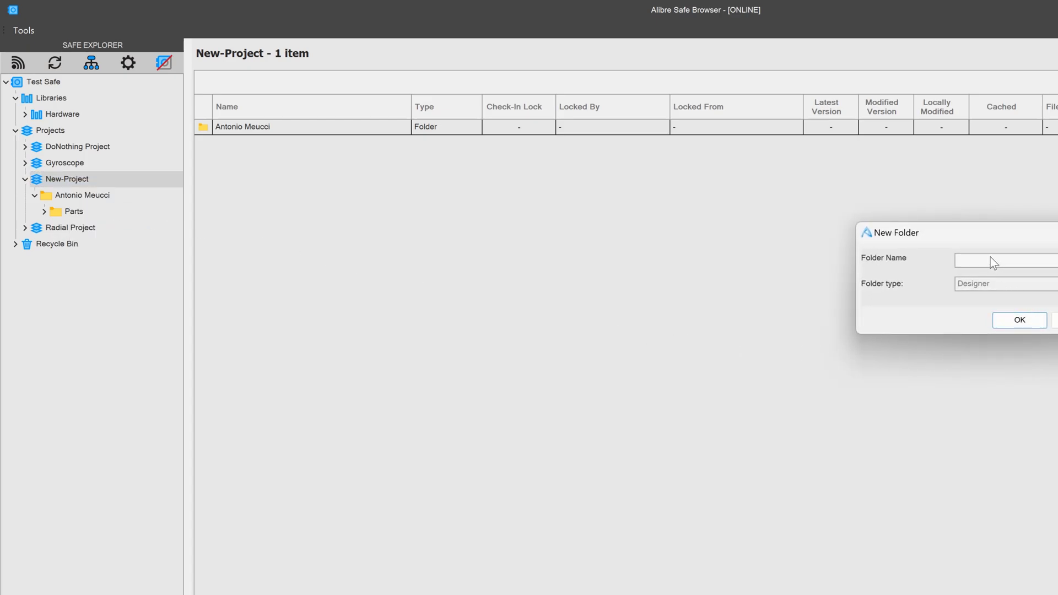
left_click(990, 260)
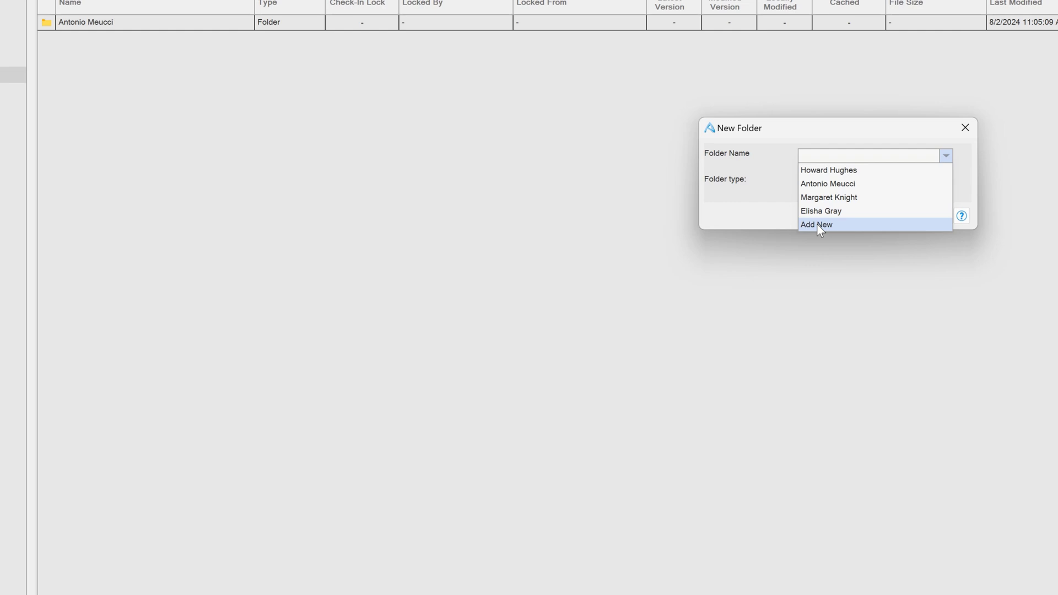
left_click(945, 308)
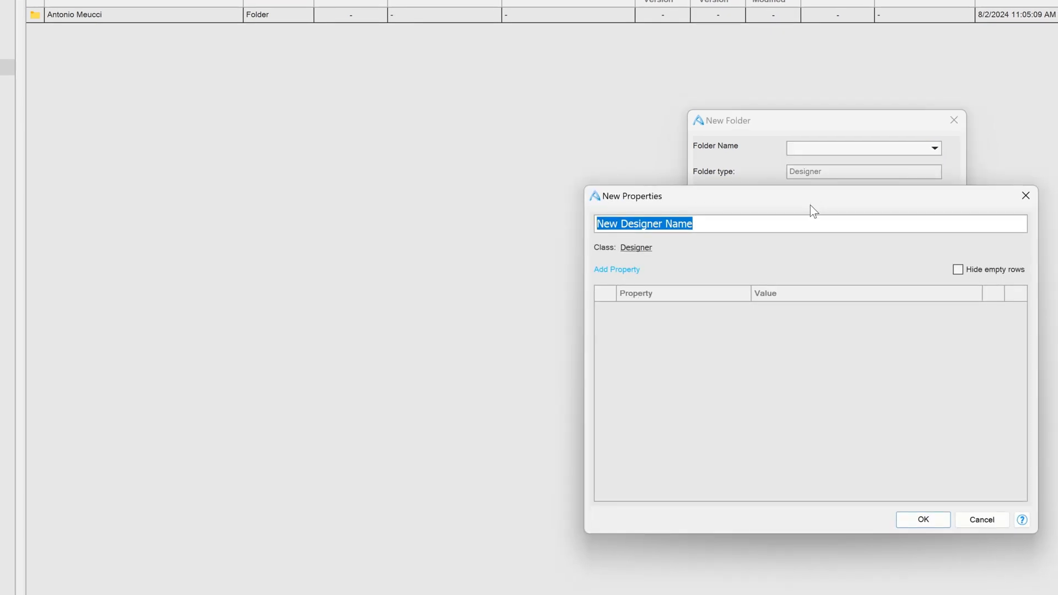
type("Wilbur Wright")
key("Return")
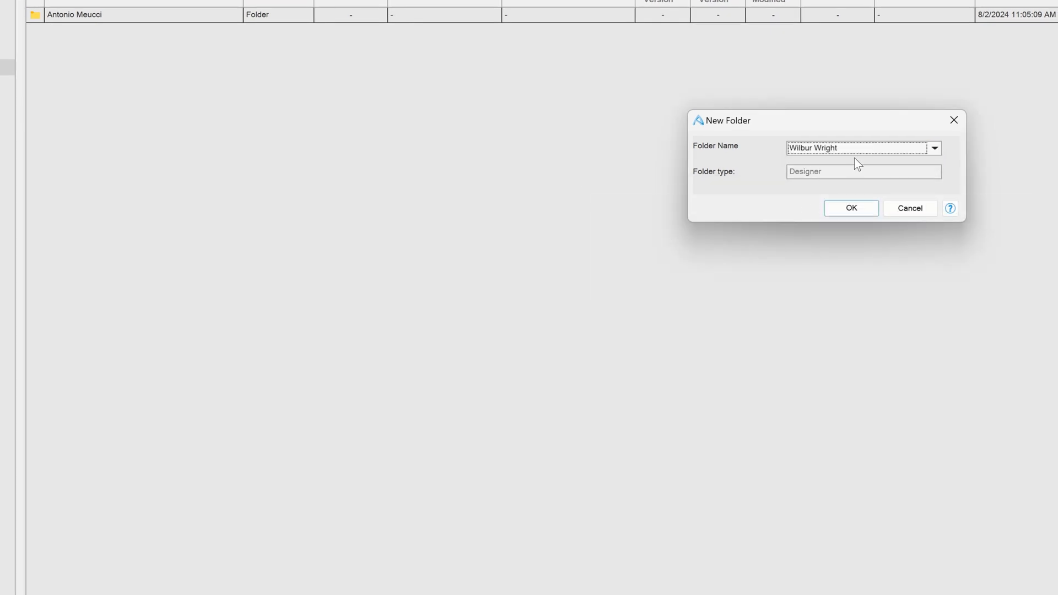
left_click(868, 207)
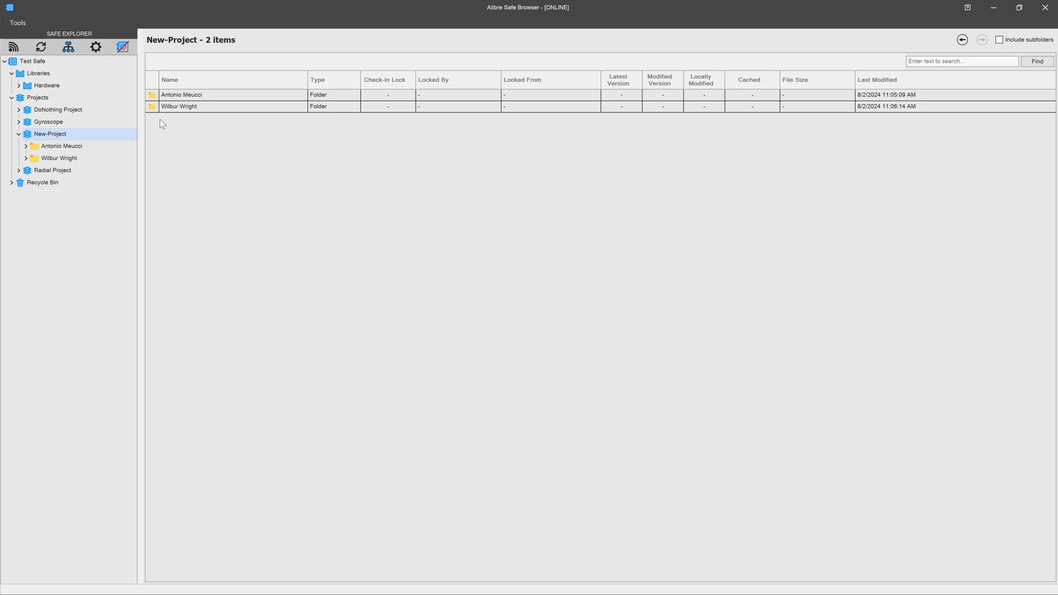
Review the Designer class's five dropdown choices, including the newly added designer, under Manage Classes
left_click(69, 47)
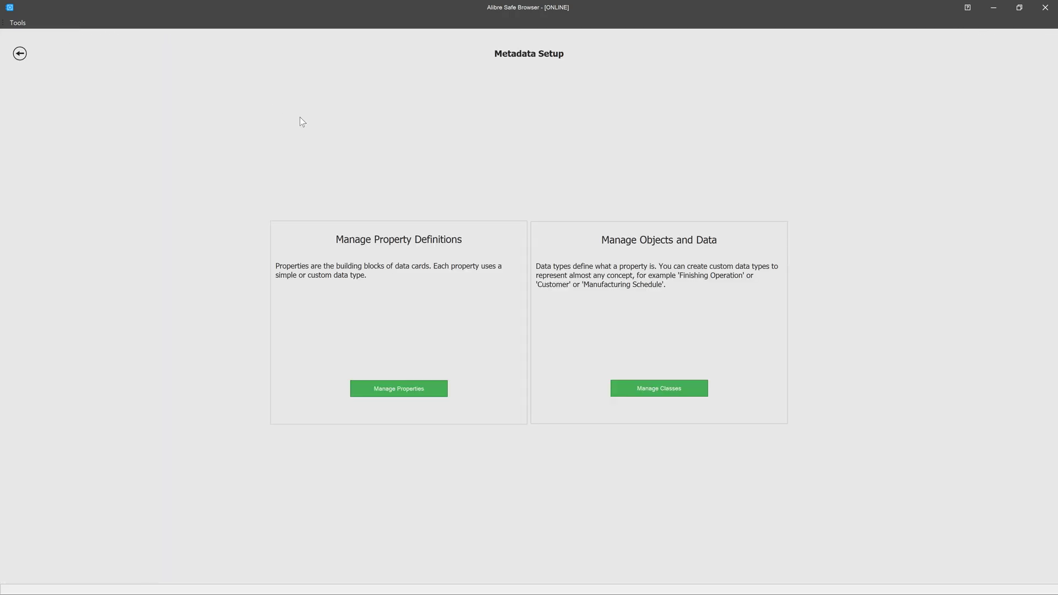
left_click(647, 387)
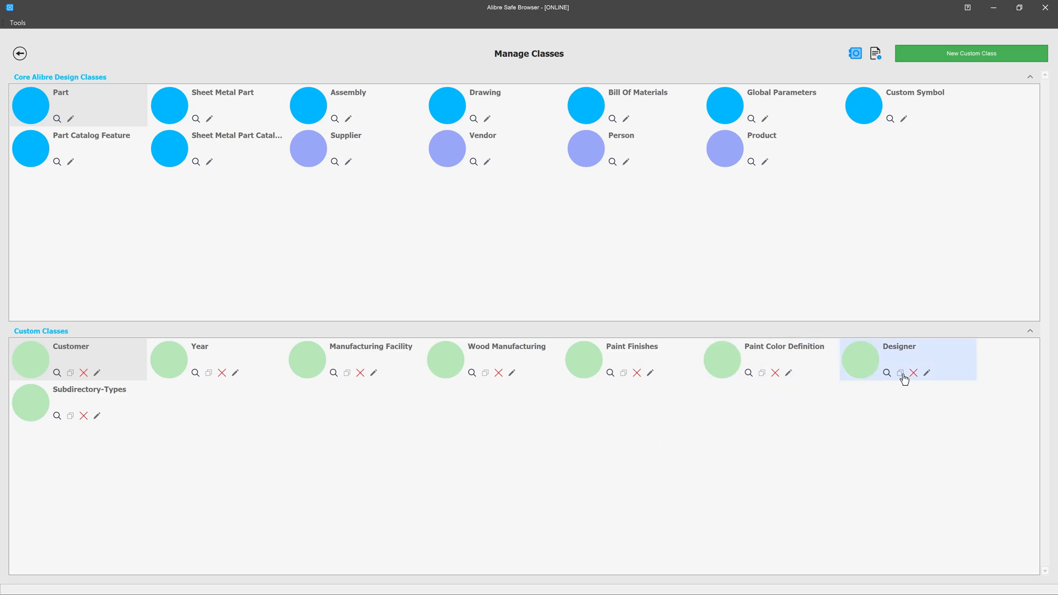
left_click(926, 374)
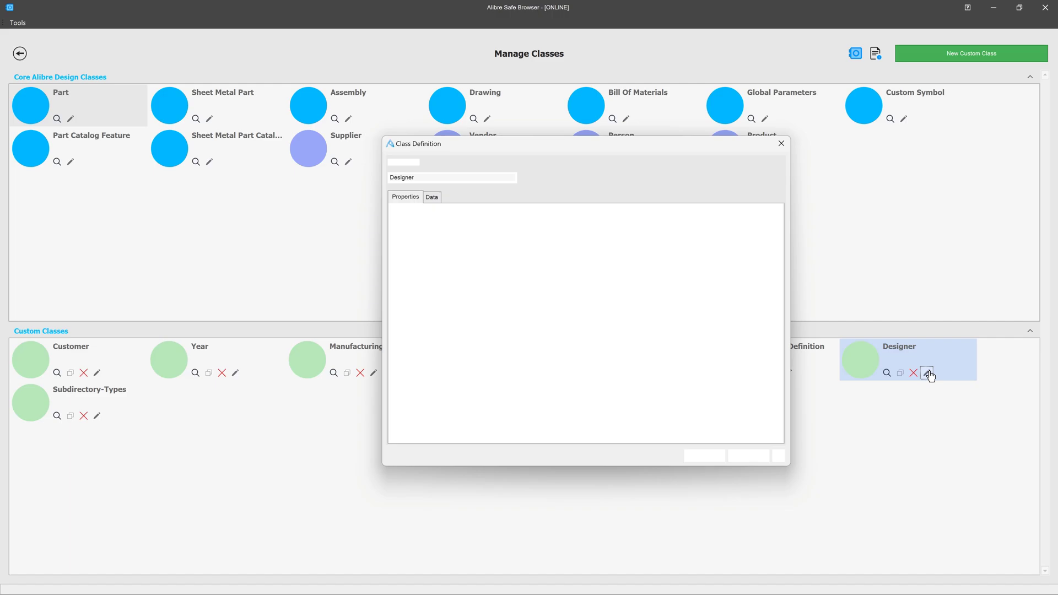
left_click(433, 198)
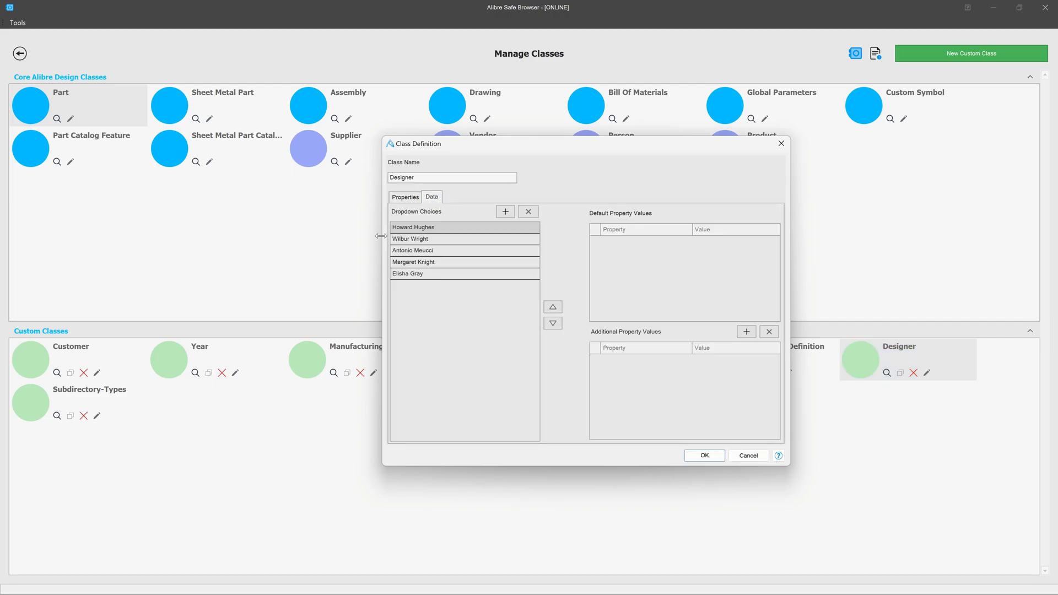
left_click(418, 240)
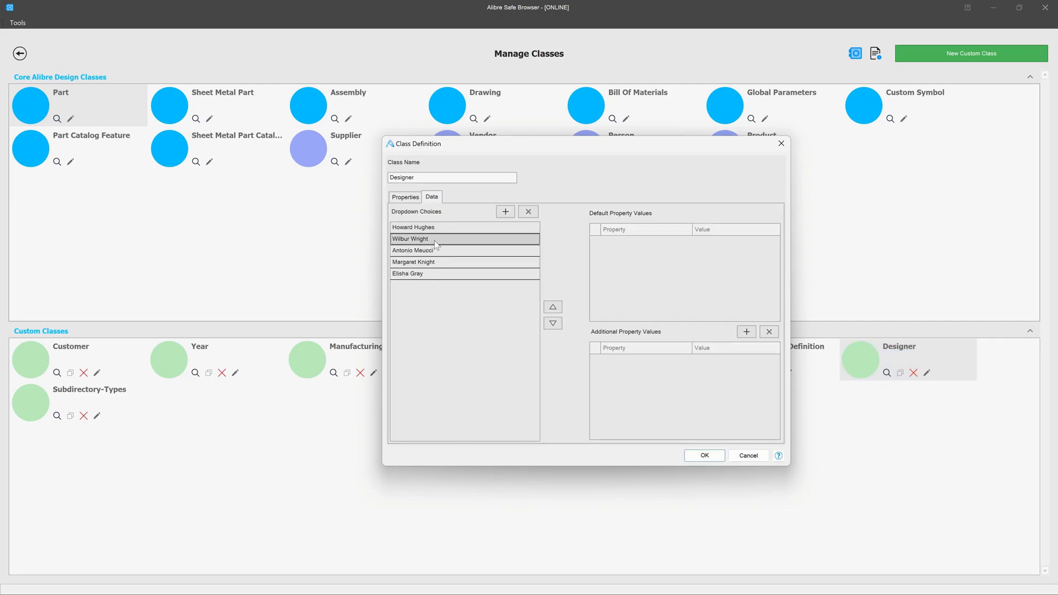
left_click(705, 458)
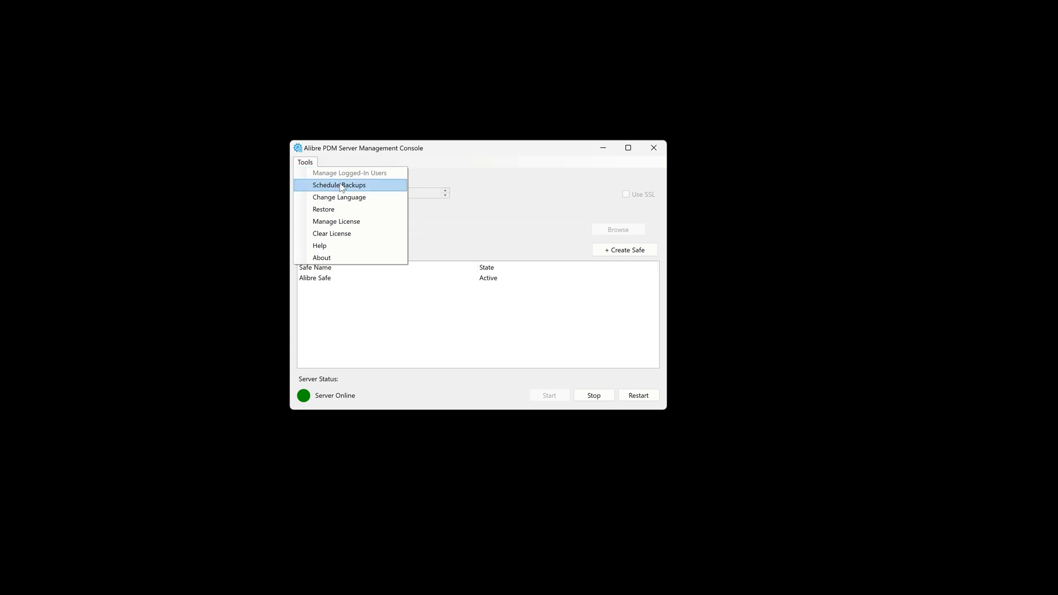
Enable daily Alibre Safe backups at 12:00 AM, keeping the last 10 consecutive days
left_click(315, 185)
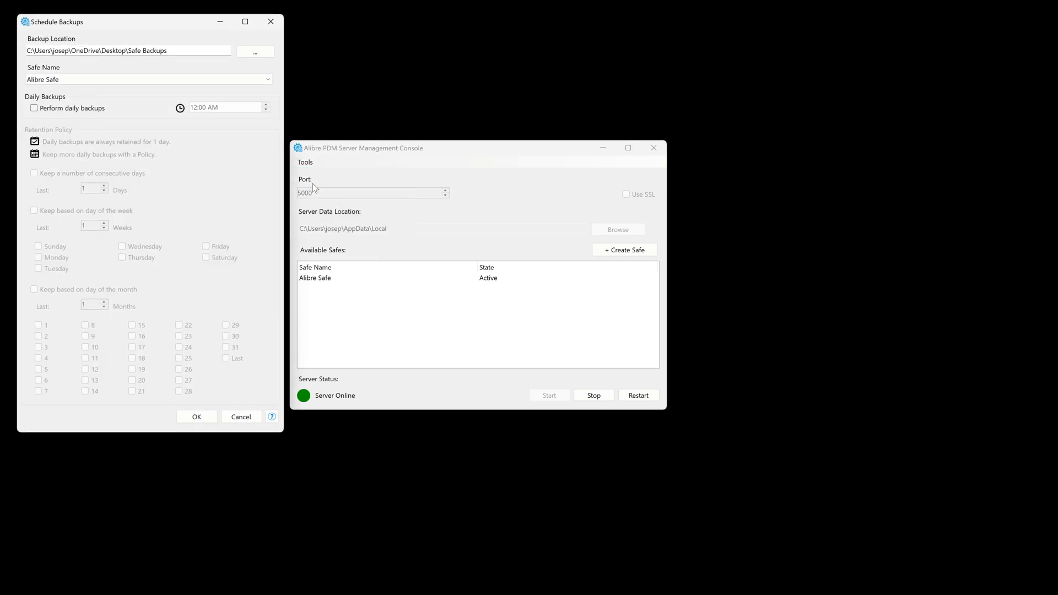
left_click_drag(118, 22, 455, 97)
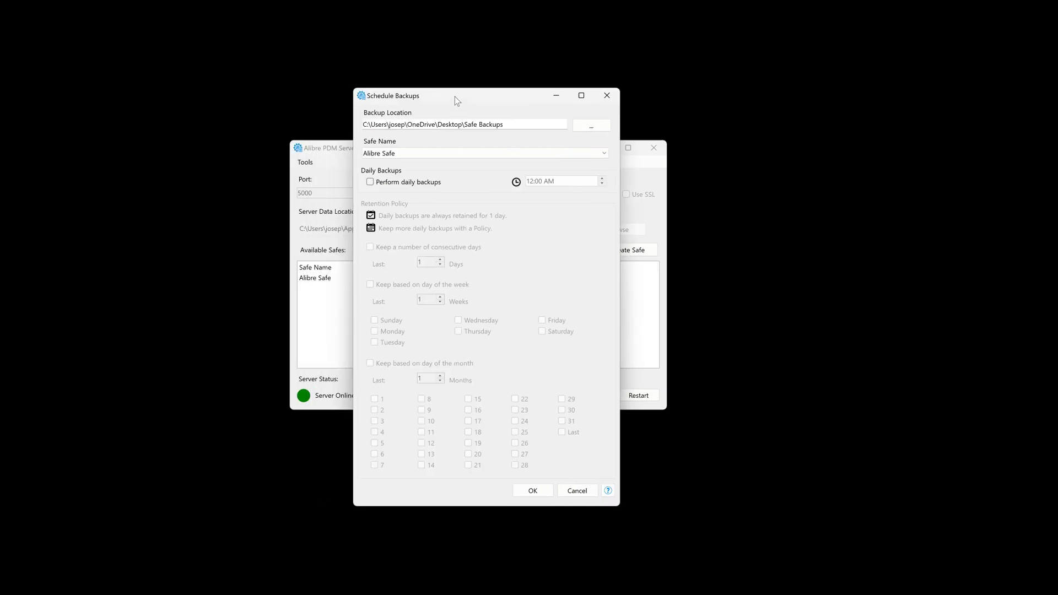
left_click(370, 183)
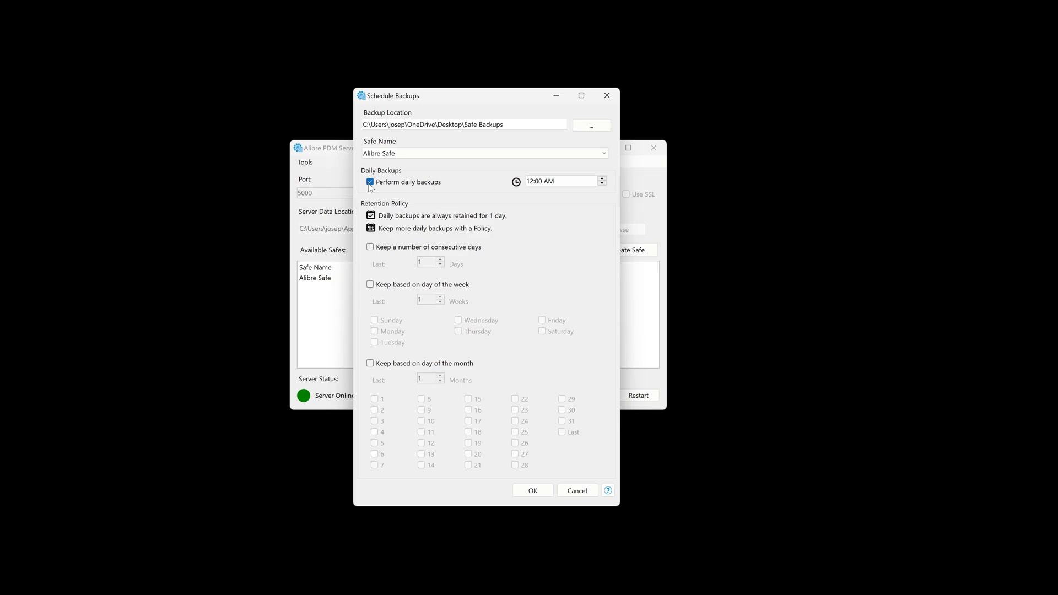
left_click(378, 249)
Also keep Monday, Wednesday and Friday backups for 5 weeks
left_click(371, 286)
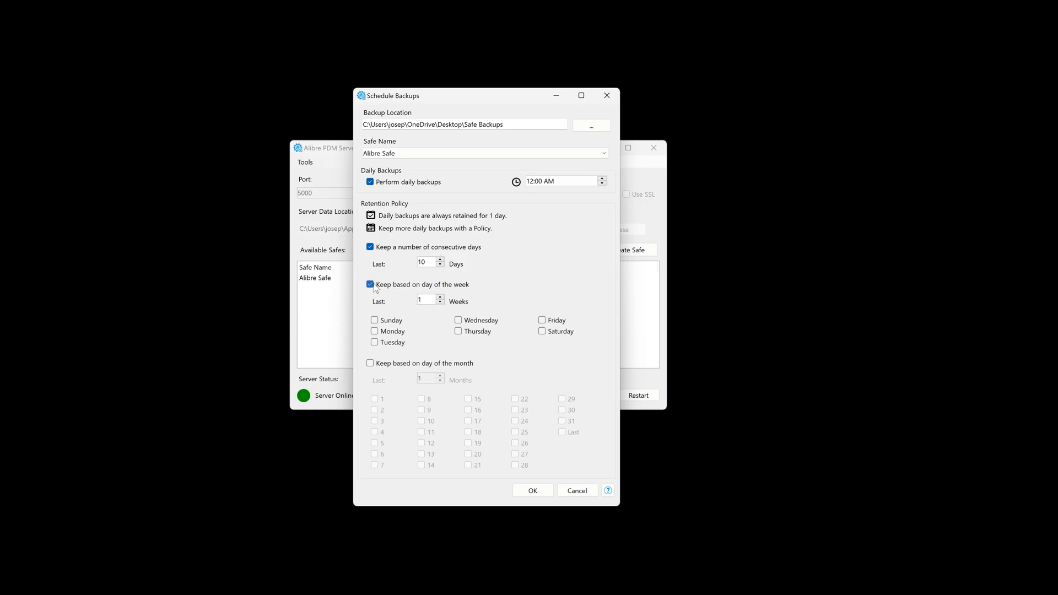
left_click(375, 332)
left_click(459, 320)
left_click(545, 319)
left_click(441, 297)
Keep day 1, 15 and Last monthly backups for 16 months, and move the daily backup to 1:00 AM
left_click(369, 364)
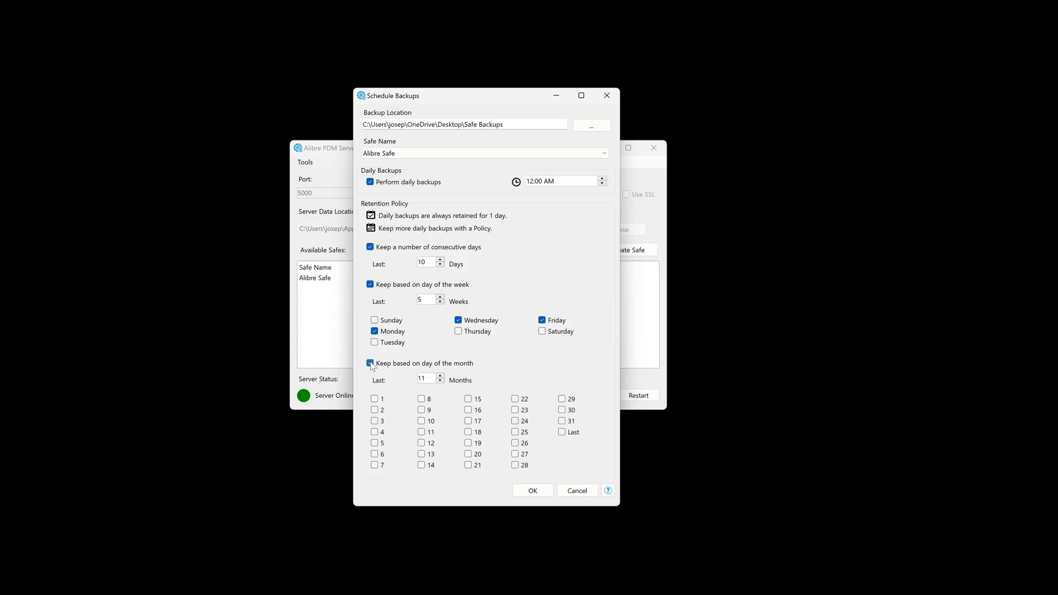
left_click(376, 400)
left_click(469, 400)
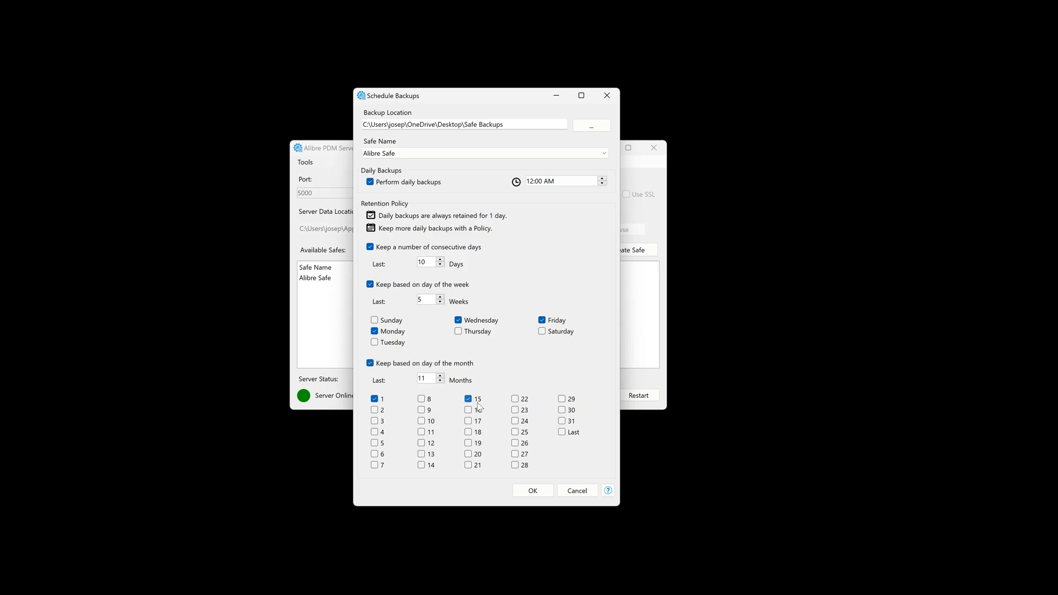
left_click(562, 432)
left_click(440, 376)
left_click(440, 376)
left_click(604, 178)
Save the backup schedule, then edit the Cylinder part in place, rolled back to after Sketch<5>
left_click(532, 491)
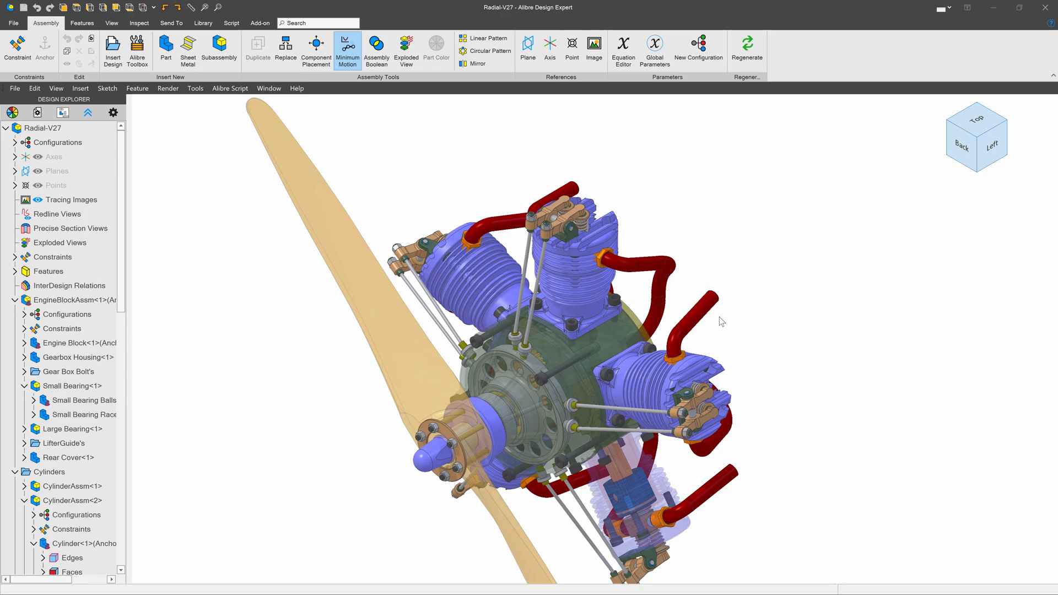
scroll(549, 333, "up", 3)
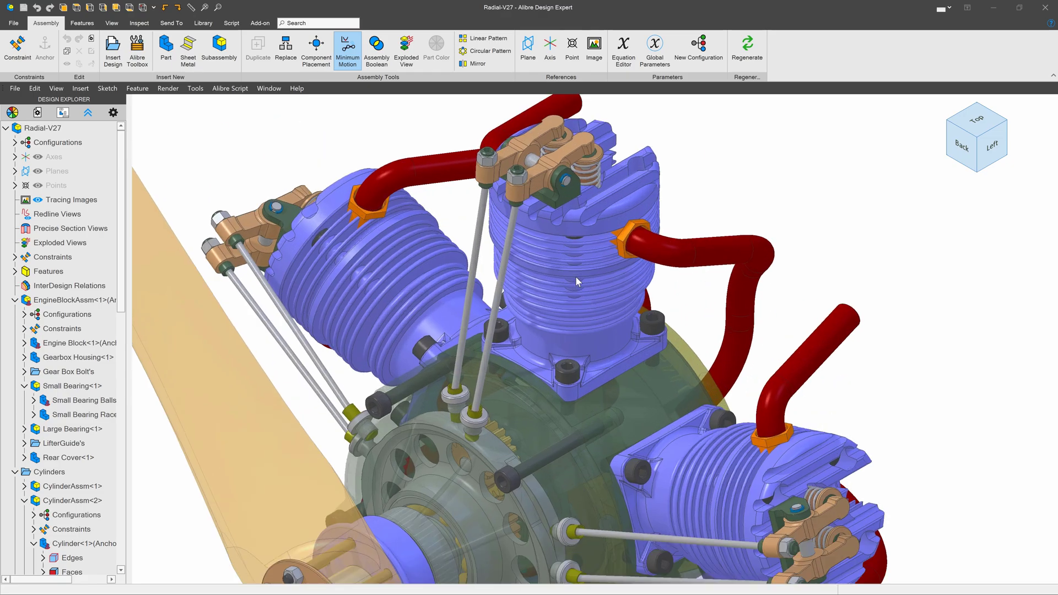
right_click(557, 345)
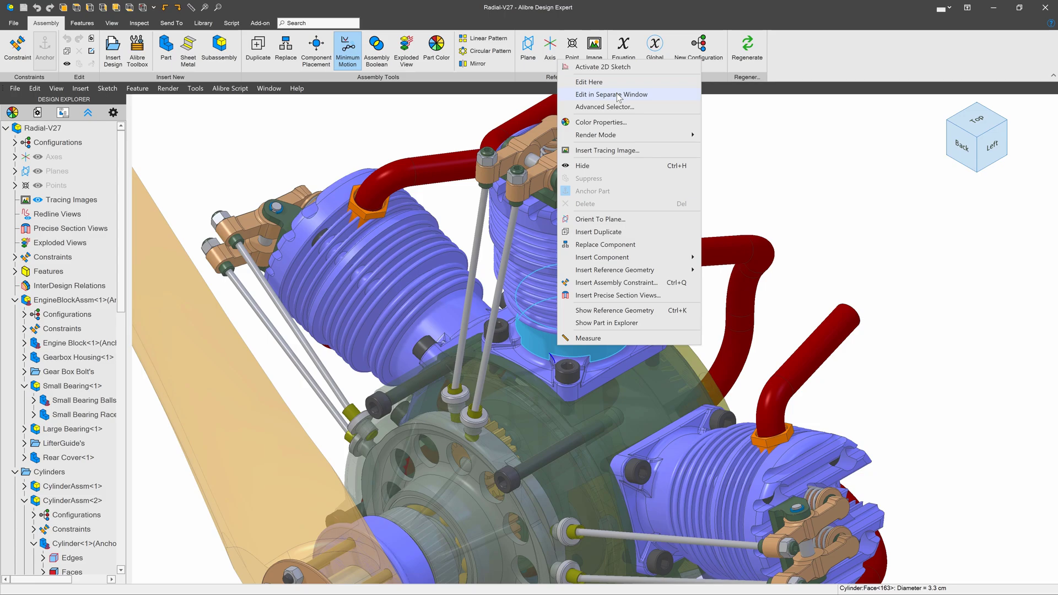
left_click(604, 82)
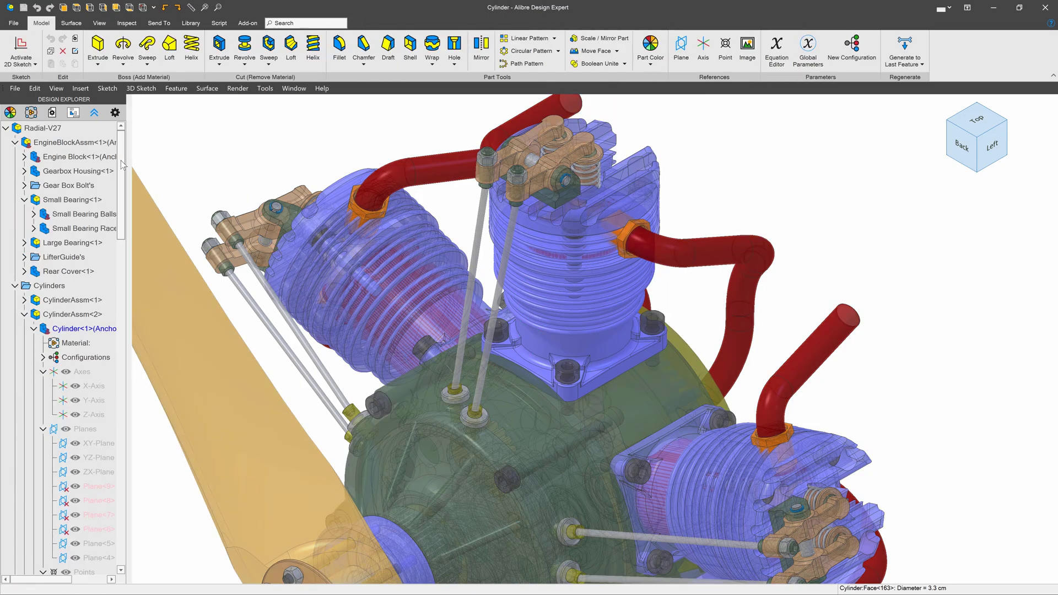
left_click_drag(122, 163, 122, 346)
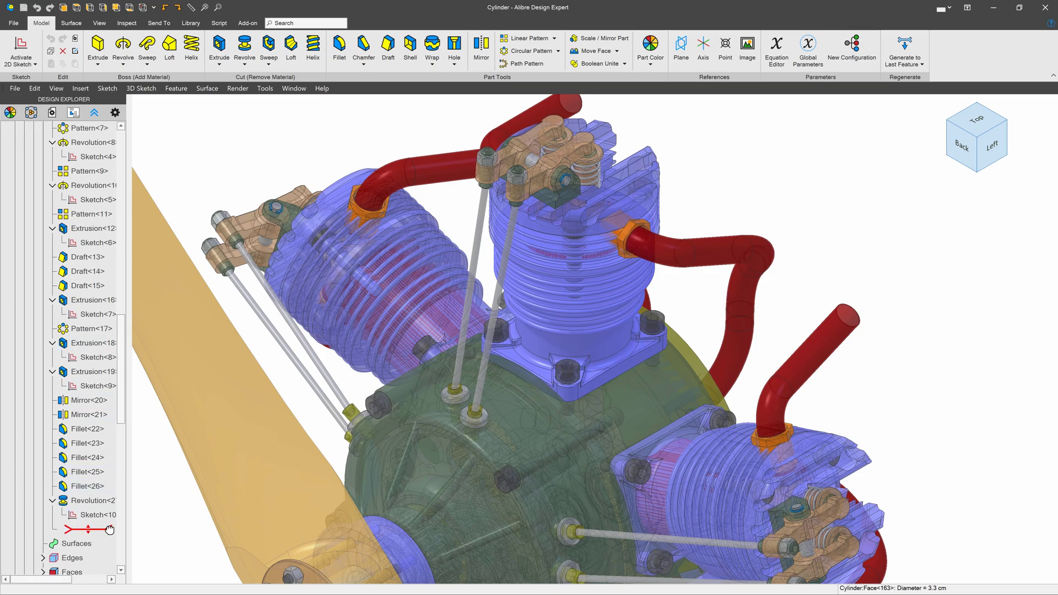
left_click_drag(110, 530, 99, 212)
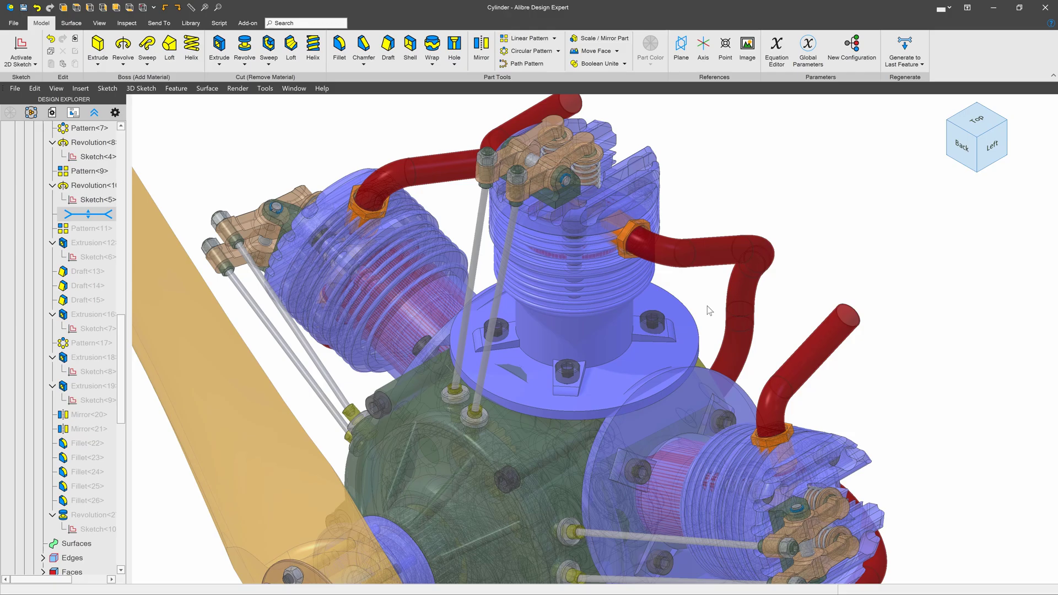
Save Radial-V27 to the Test Safe without checking in, then close the design window
left_click(24, 8)
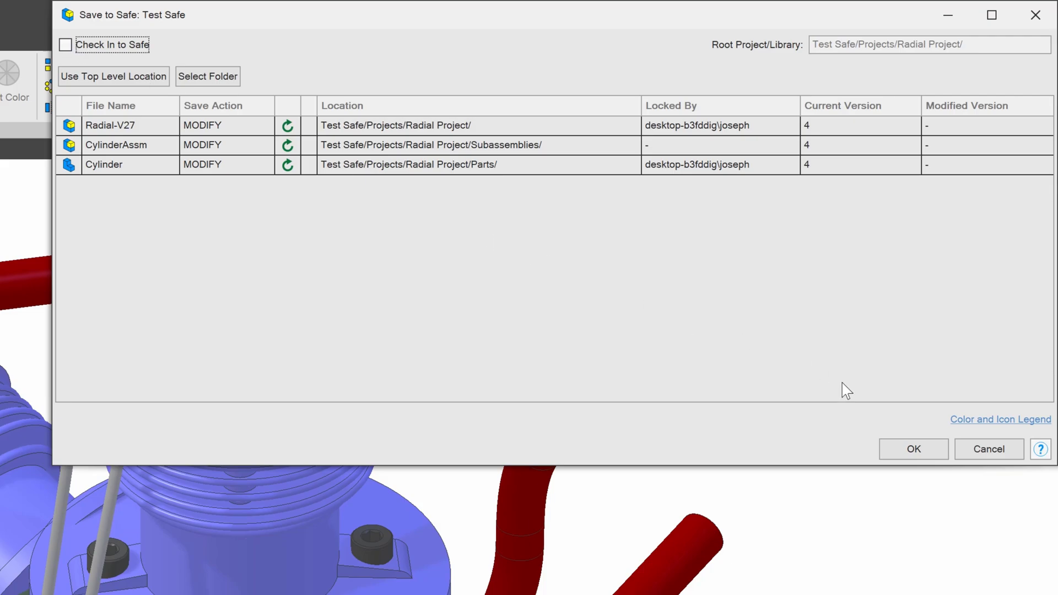
left_click(911, 441)
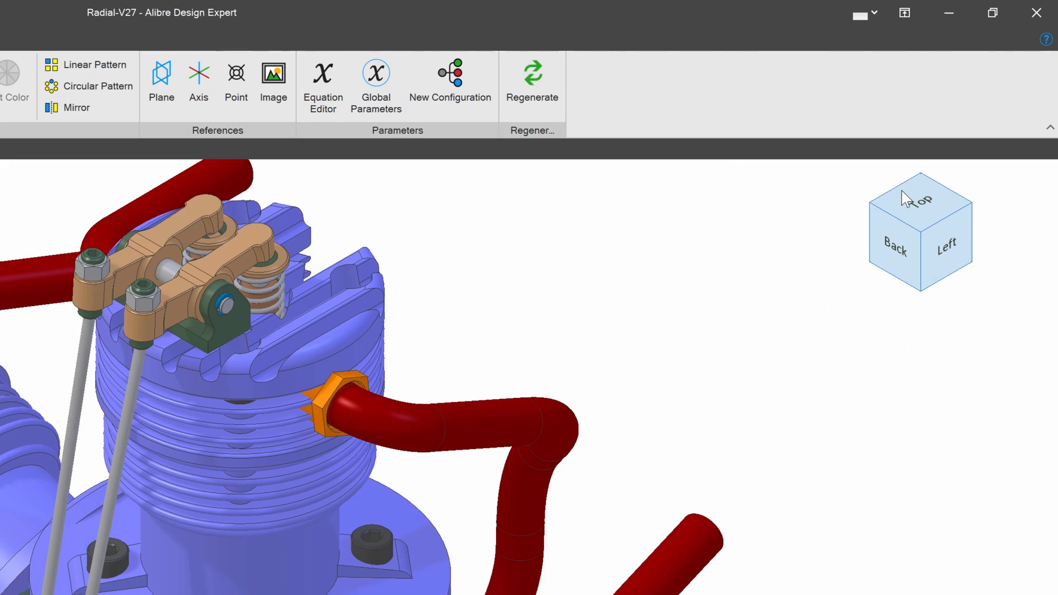
left_click(1036, 12)
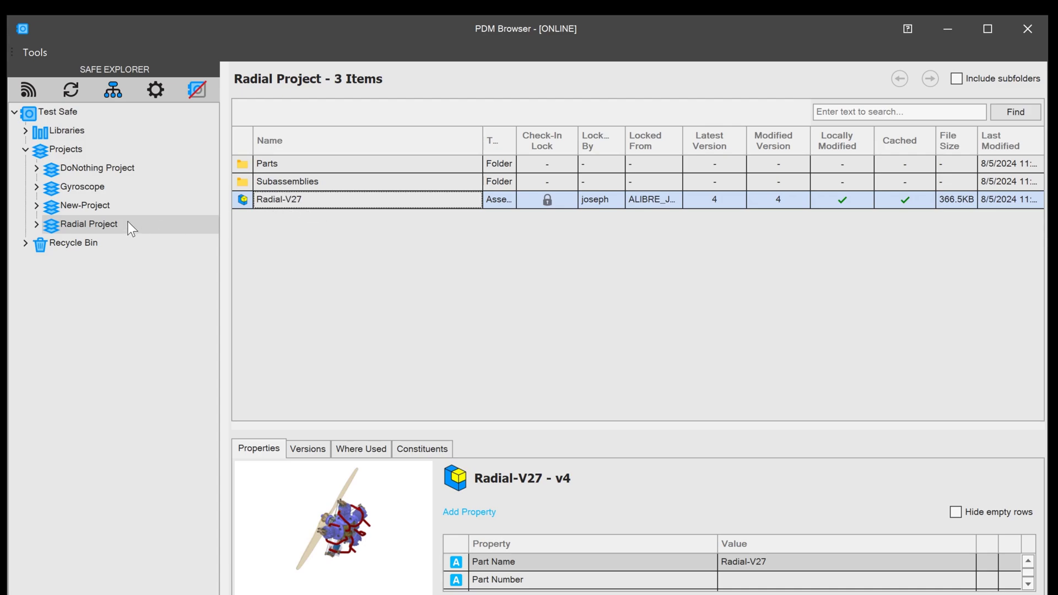
Shelve the Radial-V27 assembly files into a shelve file on the Desktop
right_click(279, 202)
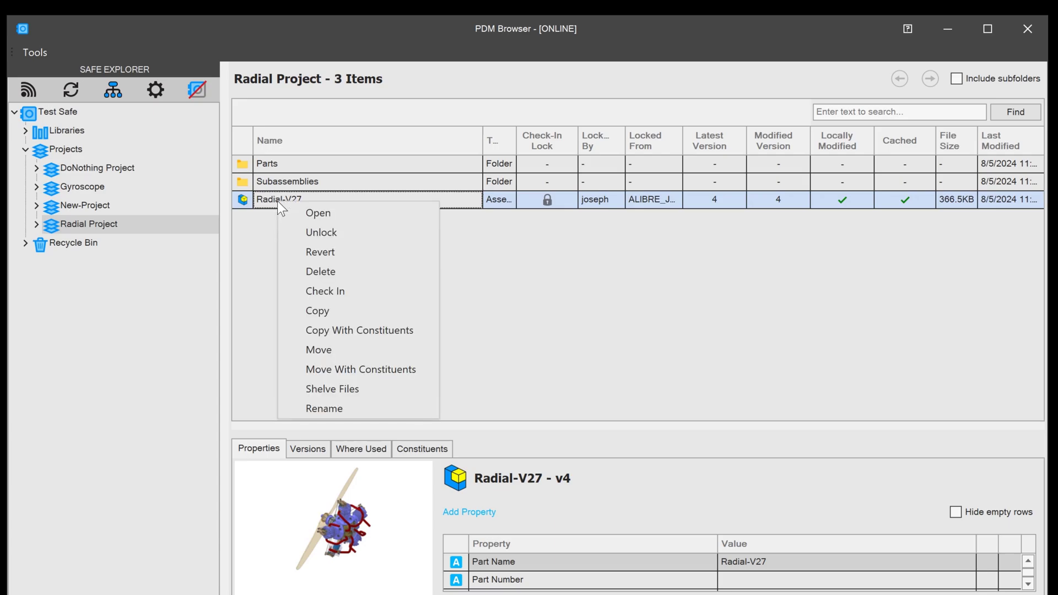
left_click(347, 394)
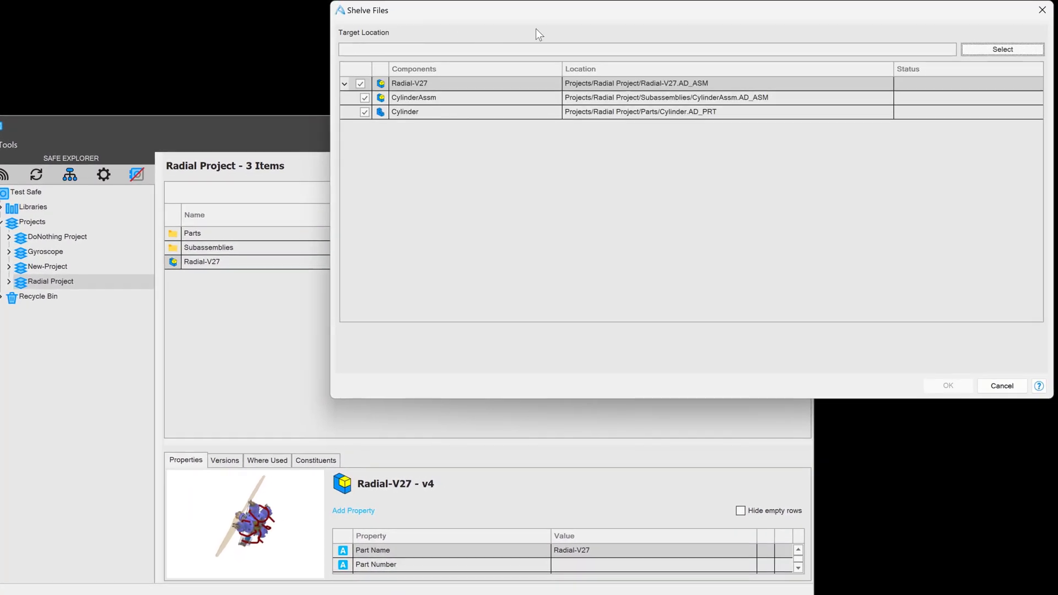
left_click(981, 53)
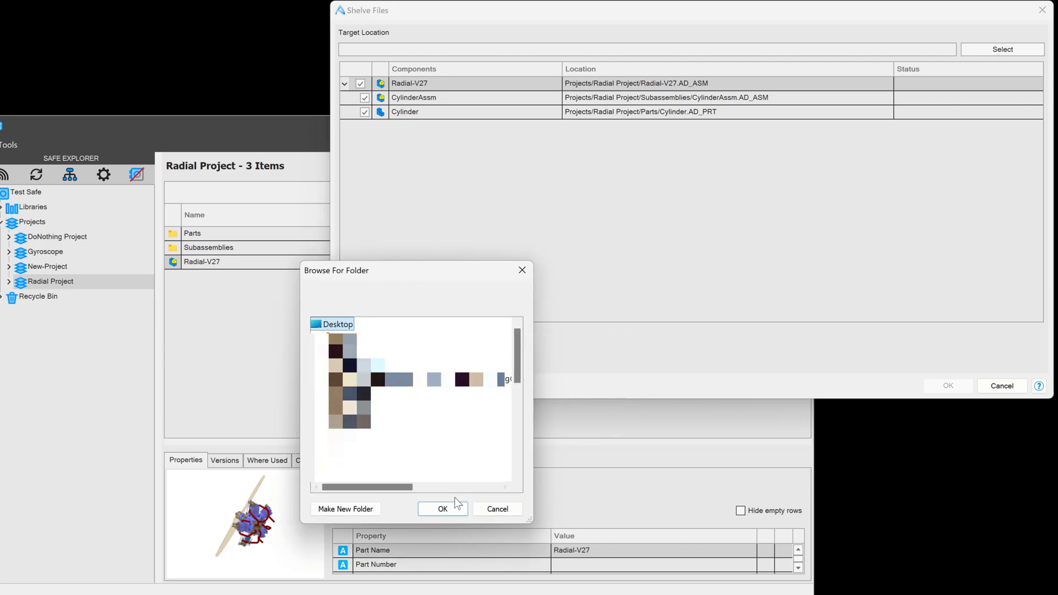
left_click(441, 512)
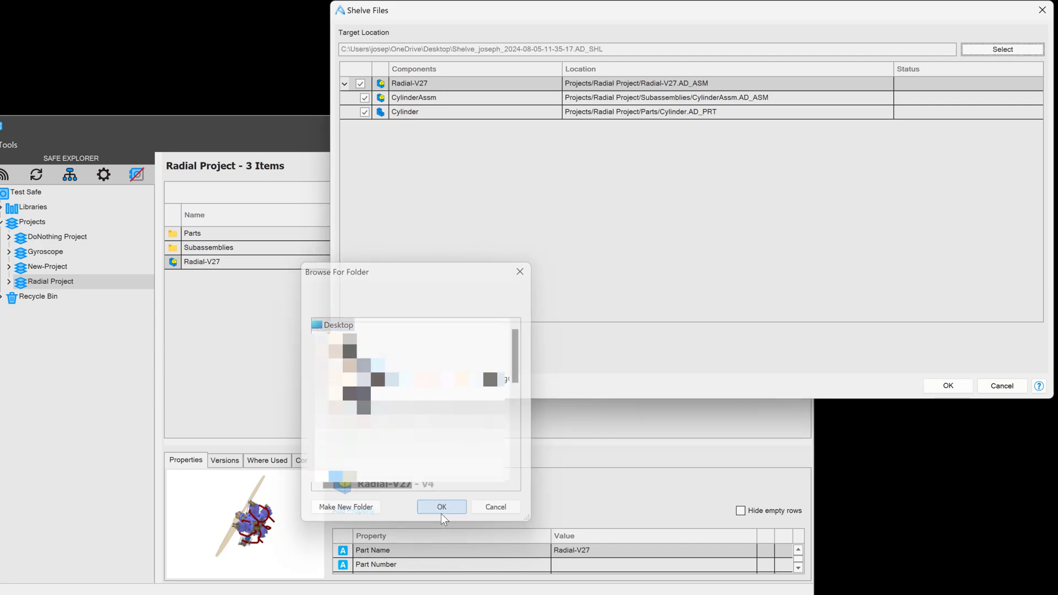
left_click(948, 387)
left_click(948, 386)
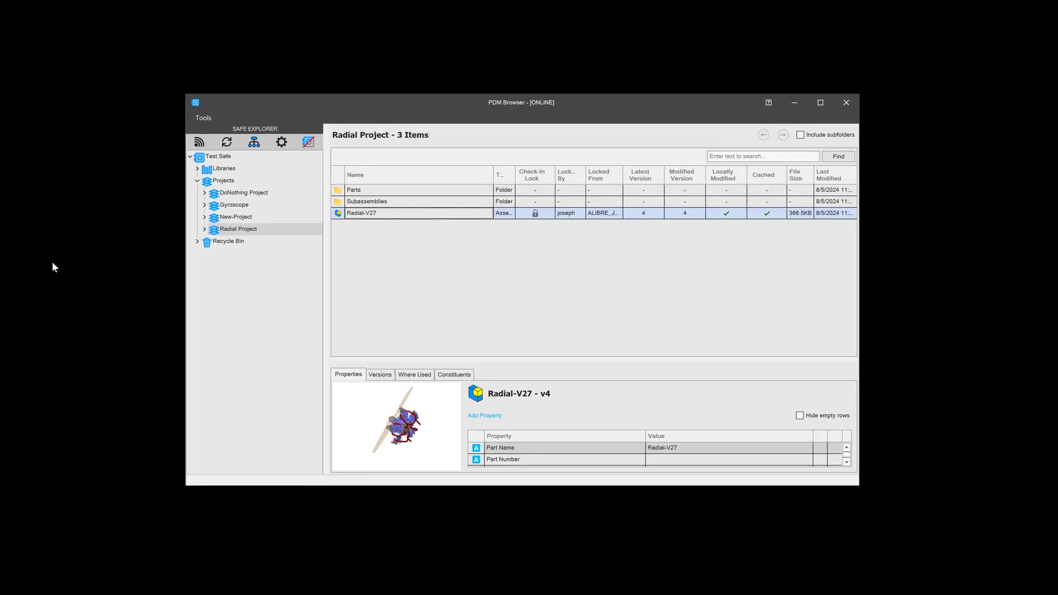
Inspect the new .AD_SHL shelve file on the desktop, then clear its selection
left_click(51, 261)
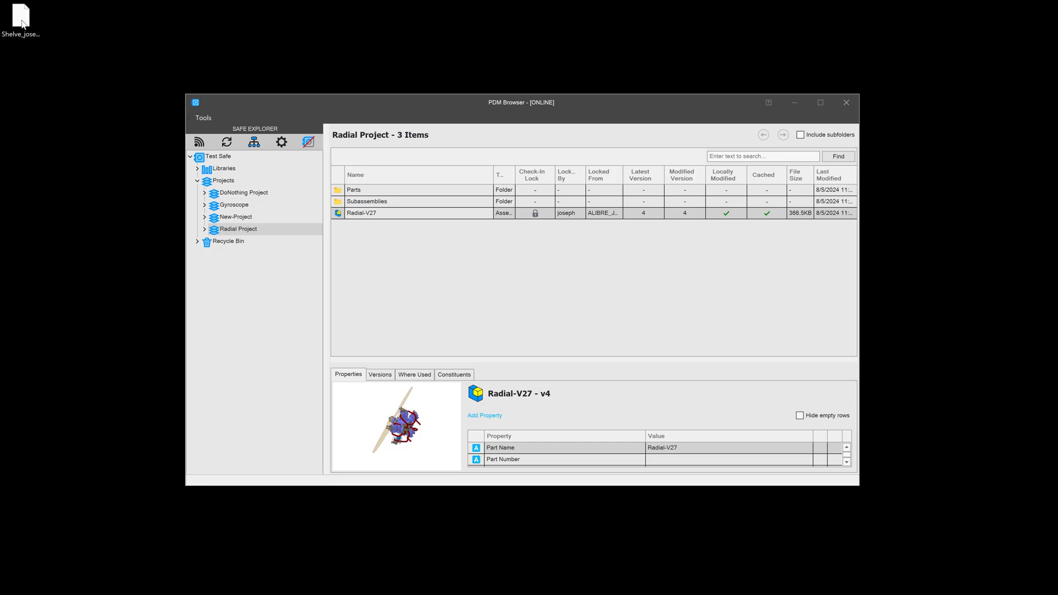
right_click(19, 9)
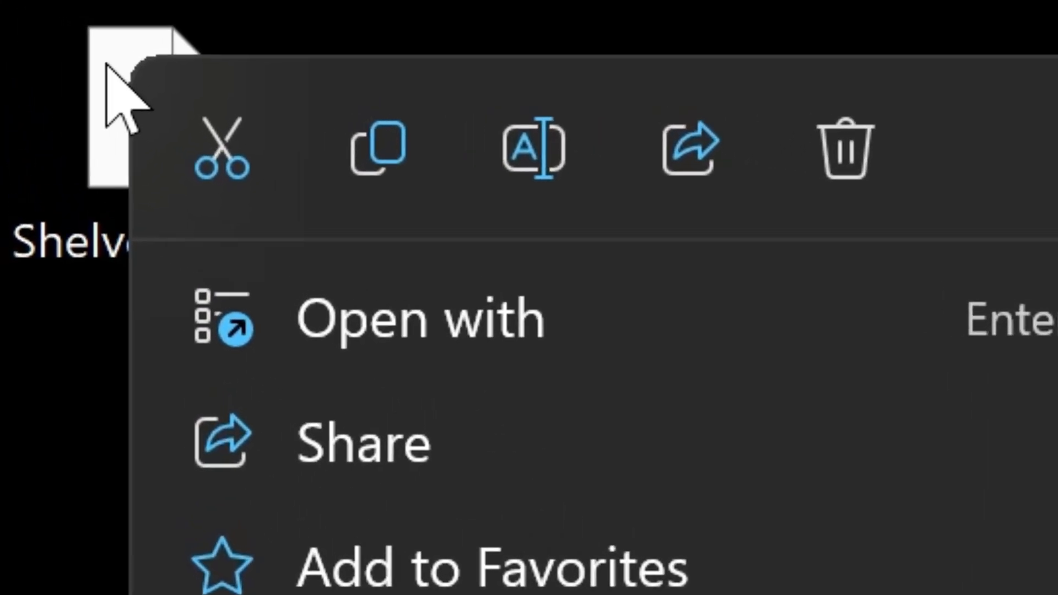
key("Escape")
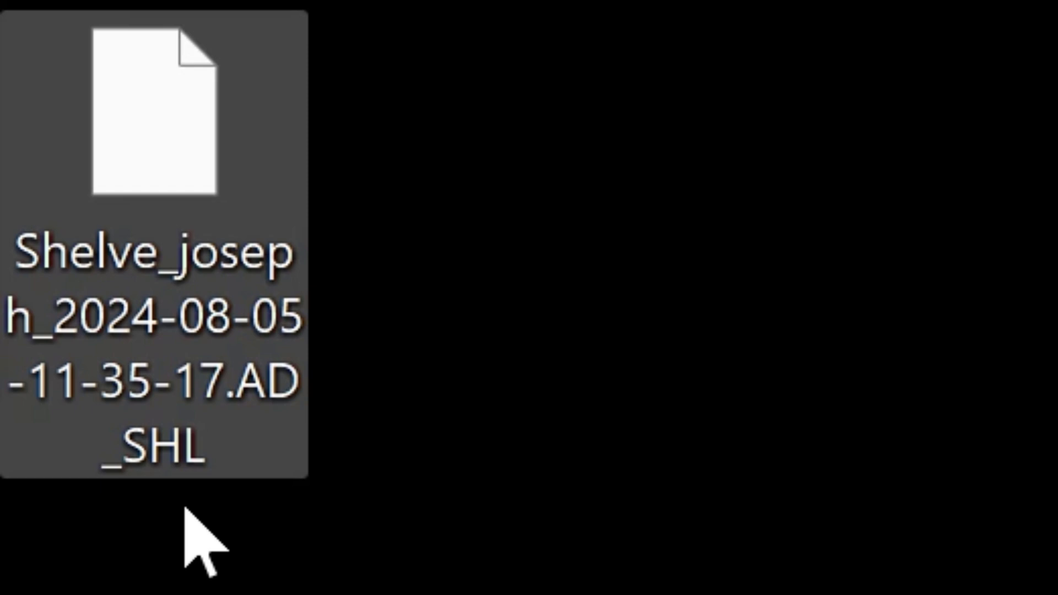
left_click(280, 516)
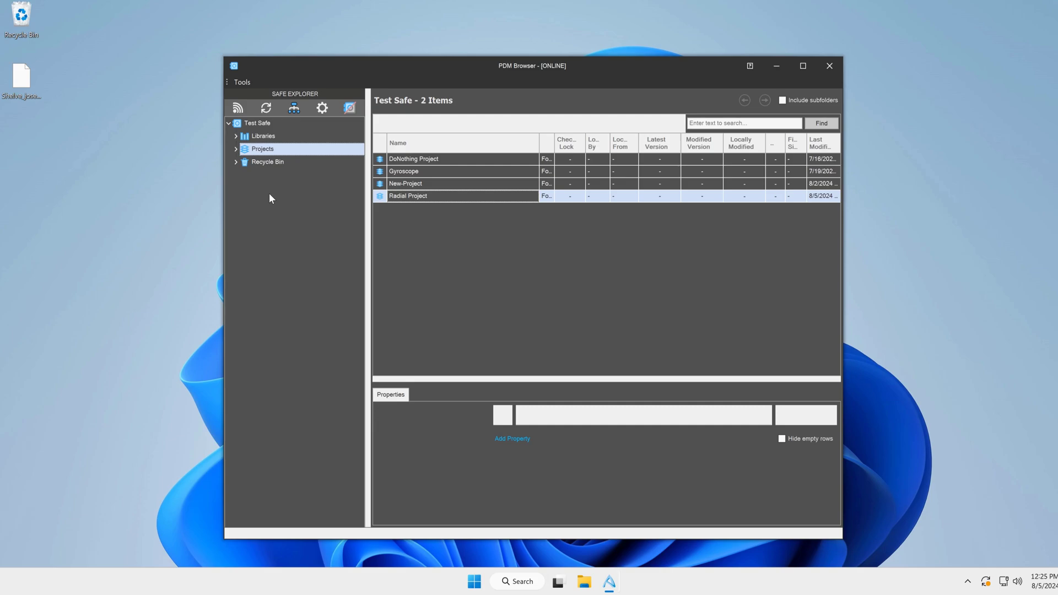
Open Radial Project in the Test Safe and select the Radial-V27 assembly
left_click(21, 77)
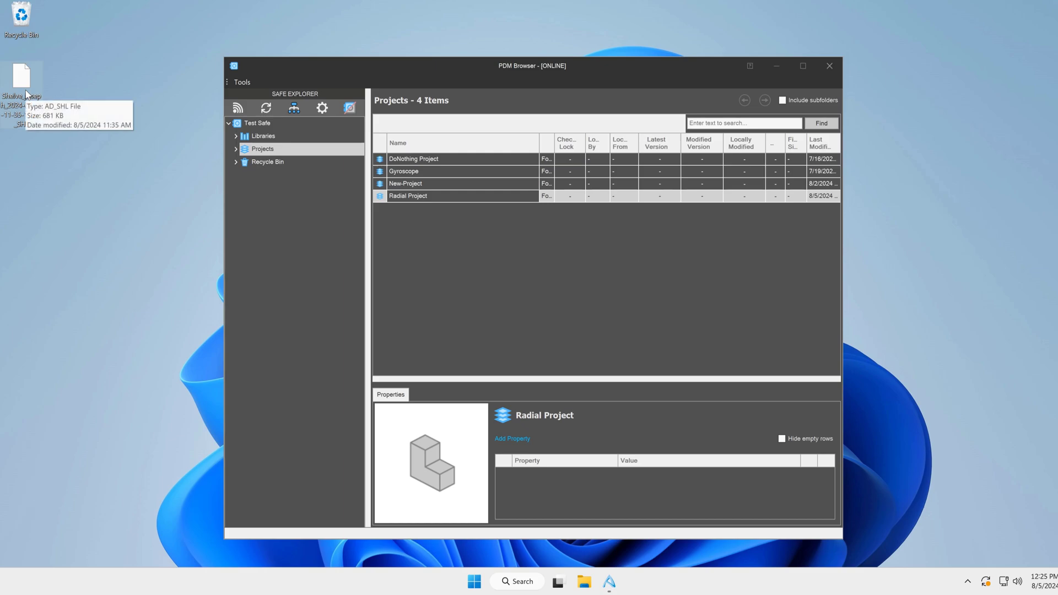
double_click(410, 194)
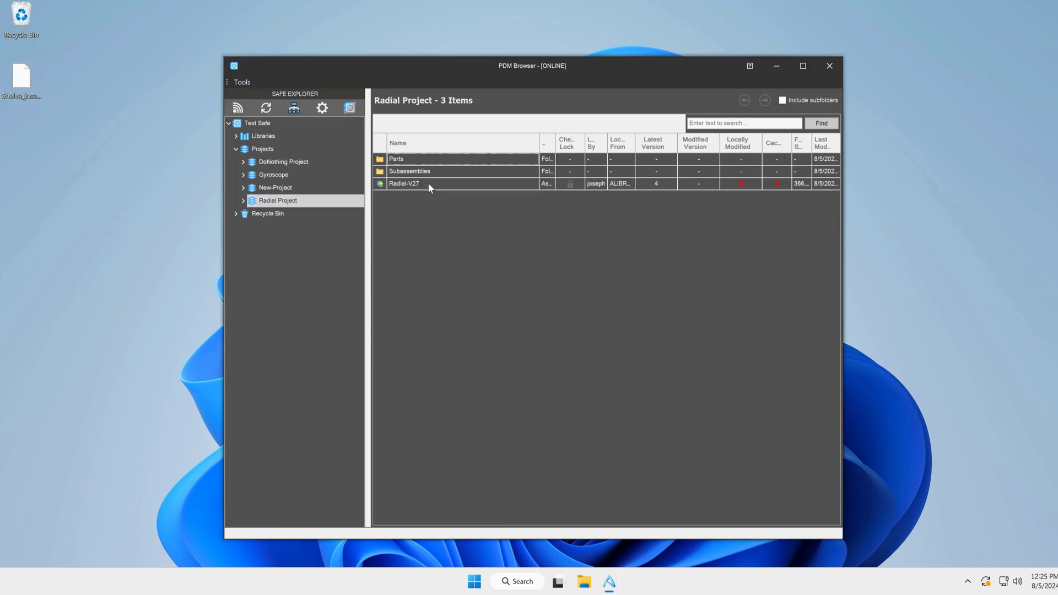
left_click(599, 184)
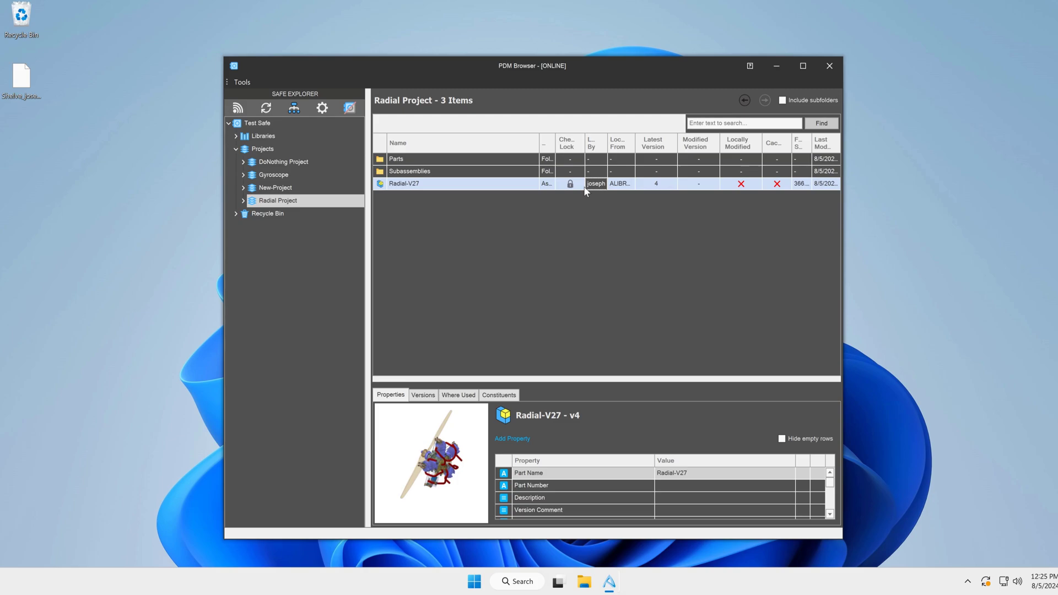
Unshelve the desktop .AD_SHL file, restoring Cylinder, CylinderAssm and Radial-V27
left_click(246, 84)
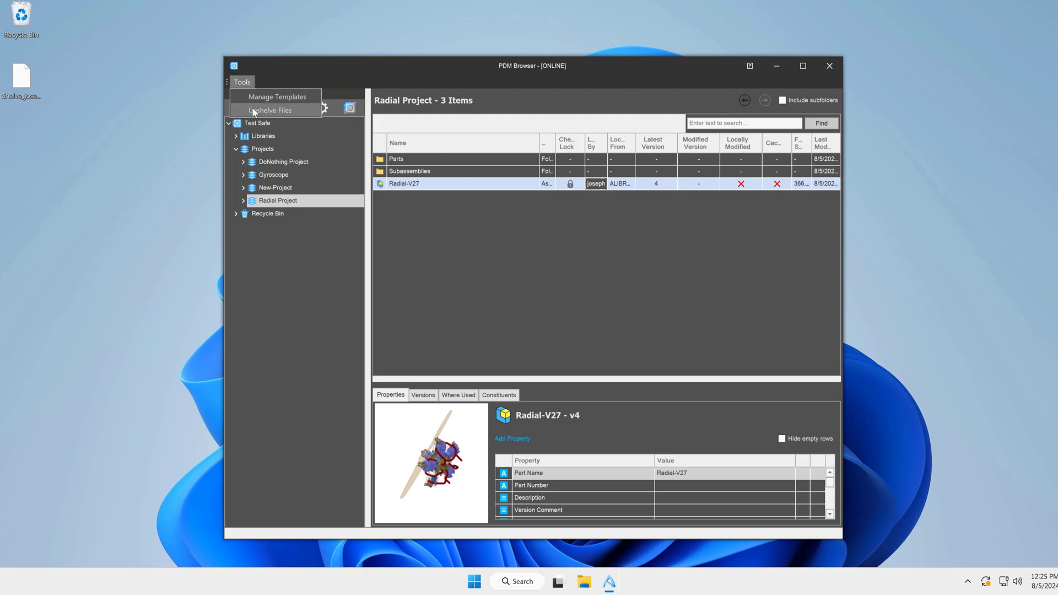
left_click(257, 110)
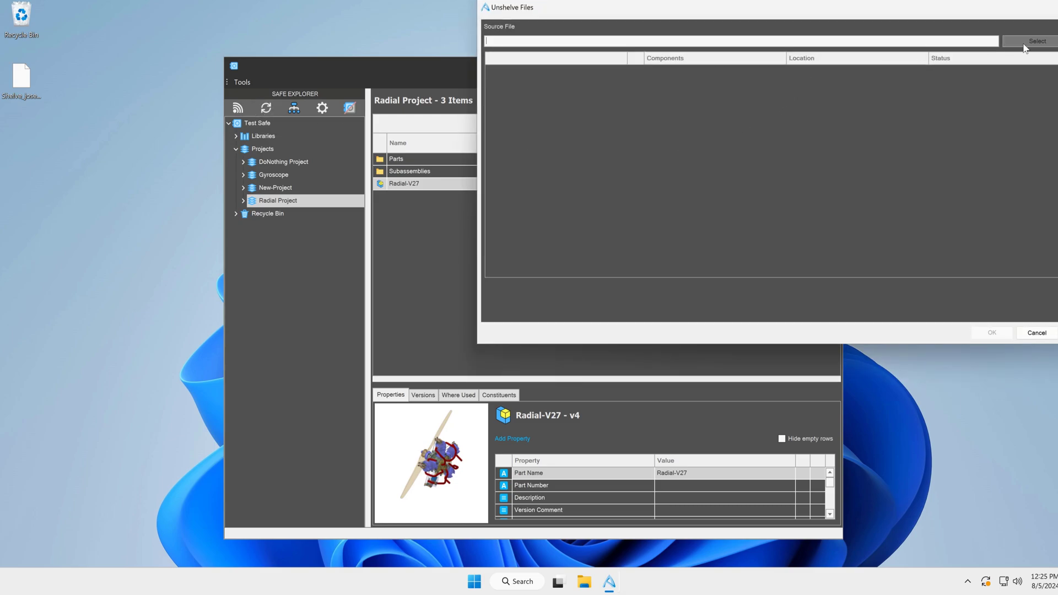
left_click(1024, 44)
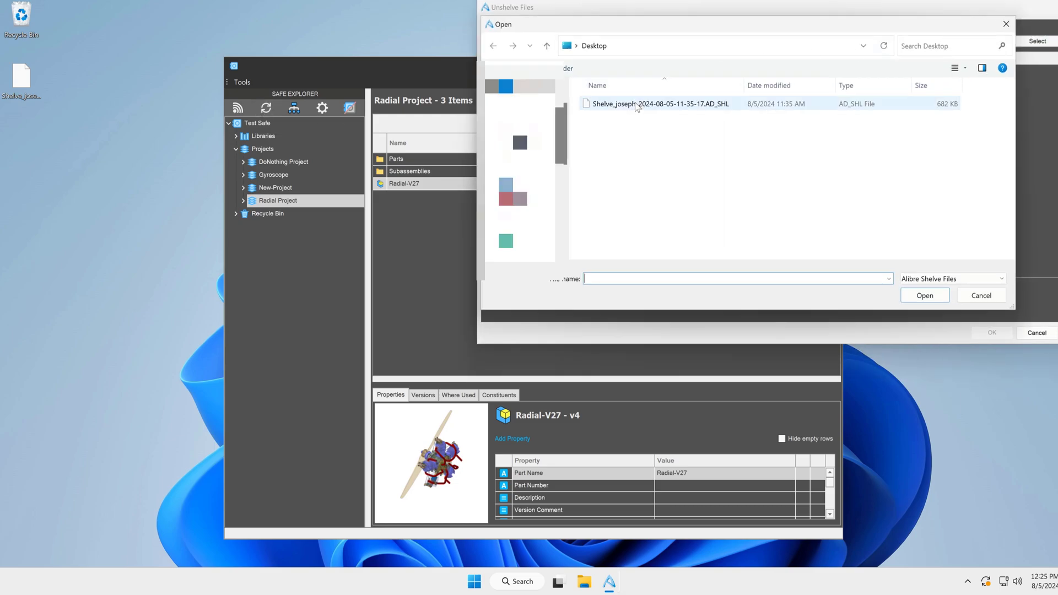
left_click(595, 105)
left_click(908, 296)
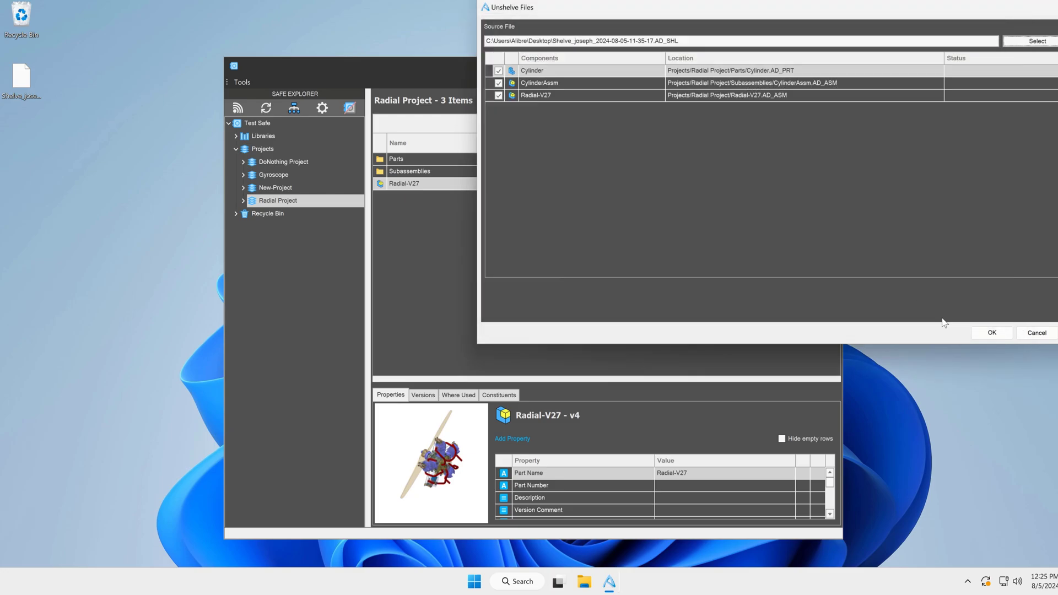
left_click(1000, 337)
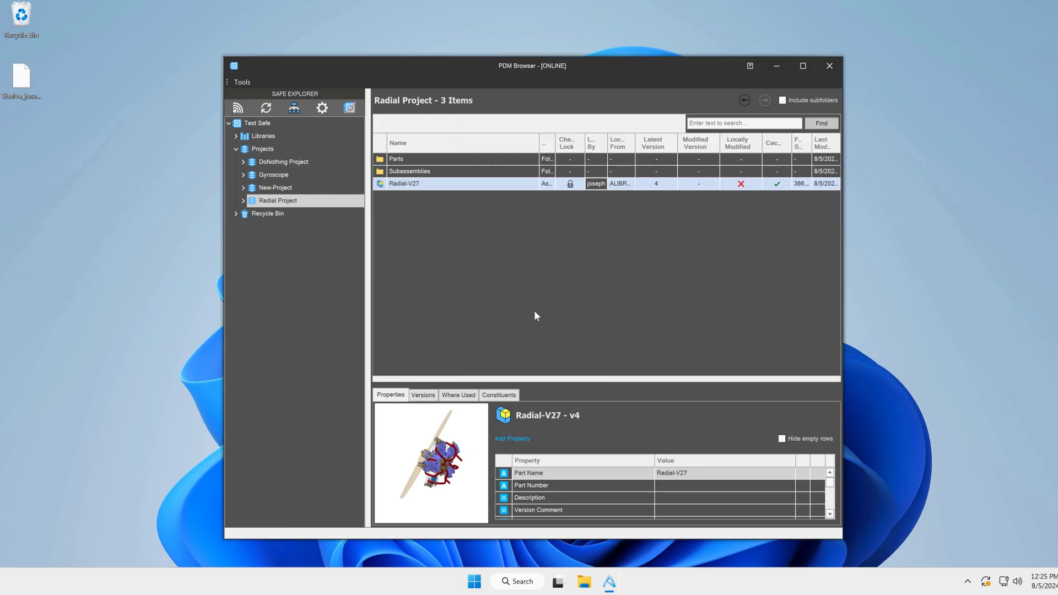
Open Radial-V27, edit the Cylinder part in place, and regenerate it to its last feature
double_click(405, 186)
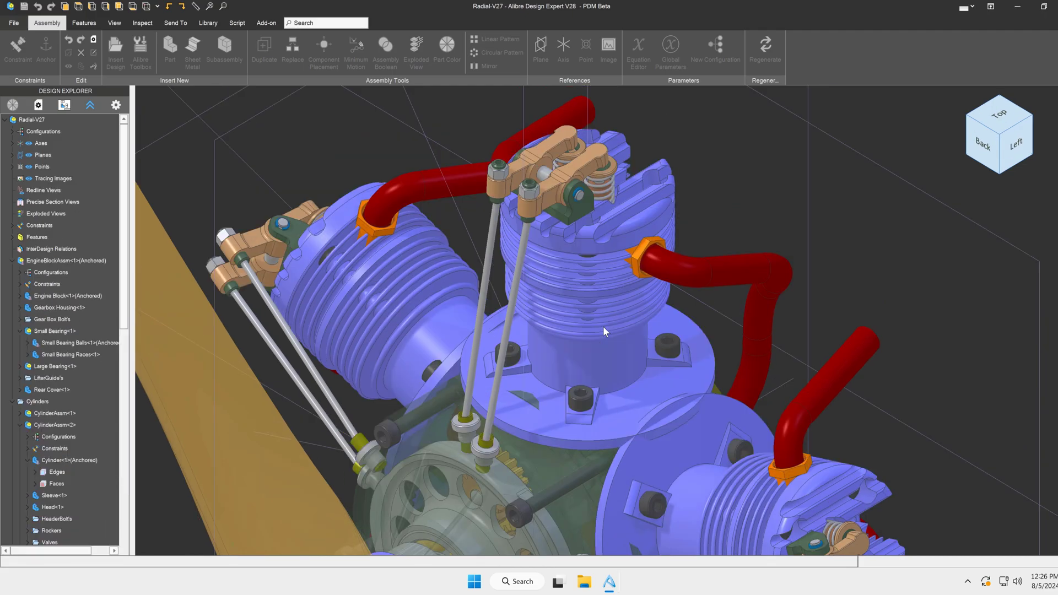
left_click(621, 360)
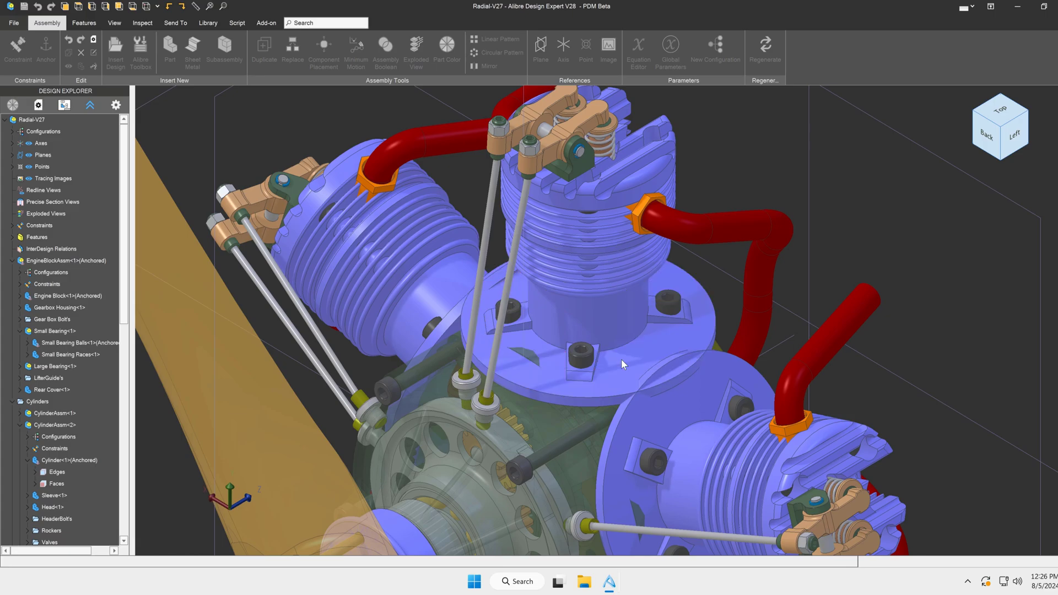
right_click(621, 359)
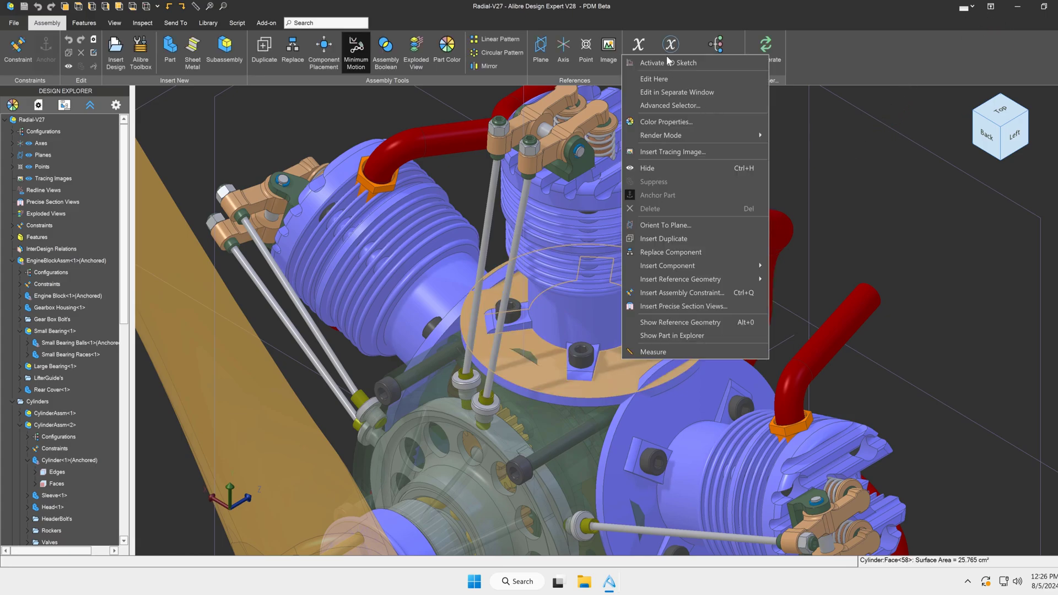
left_click(664, 85)
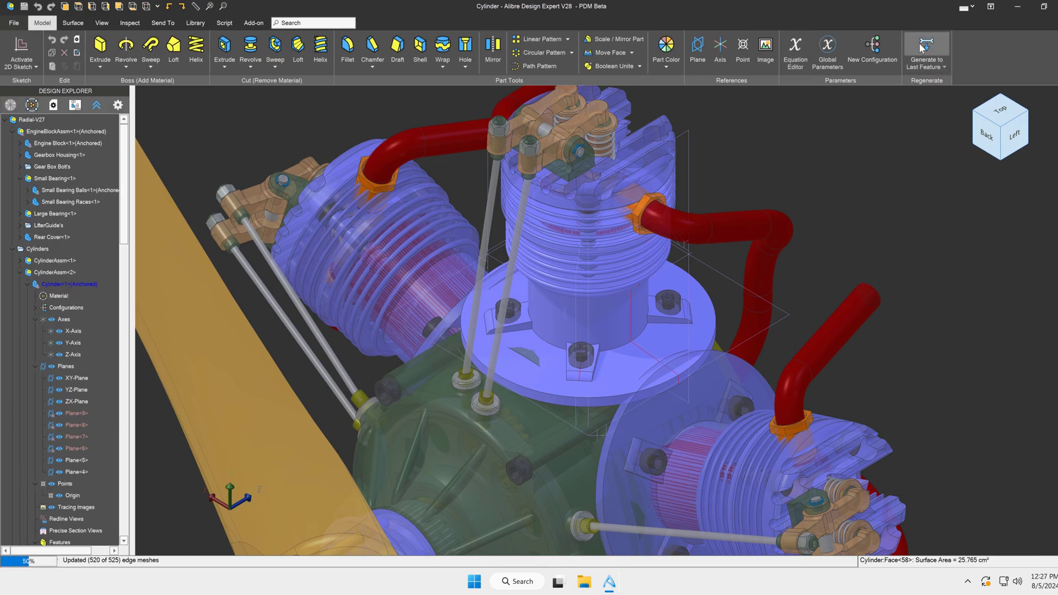
left_click(923, 49)
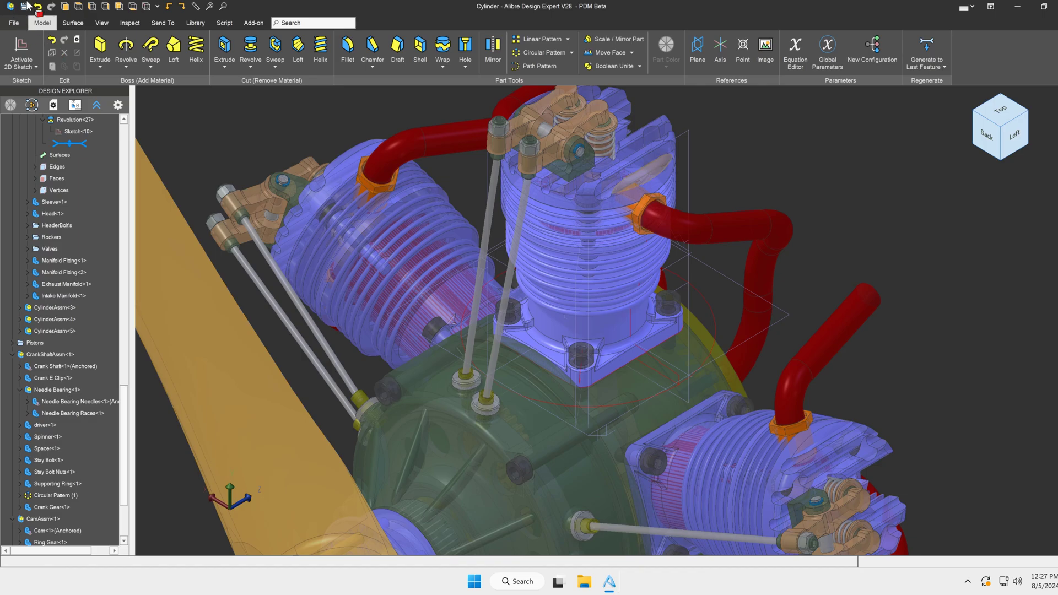
Save Radial-V27, Cylinder and CylinderAssm to the Test Safe with Check In ticked
left_click(25, 6)
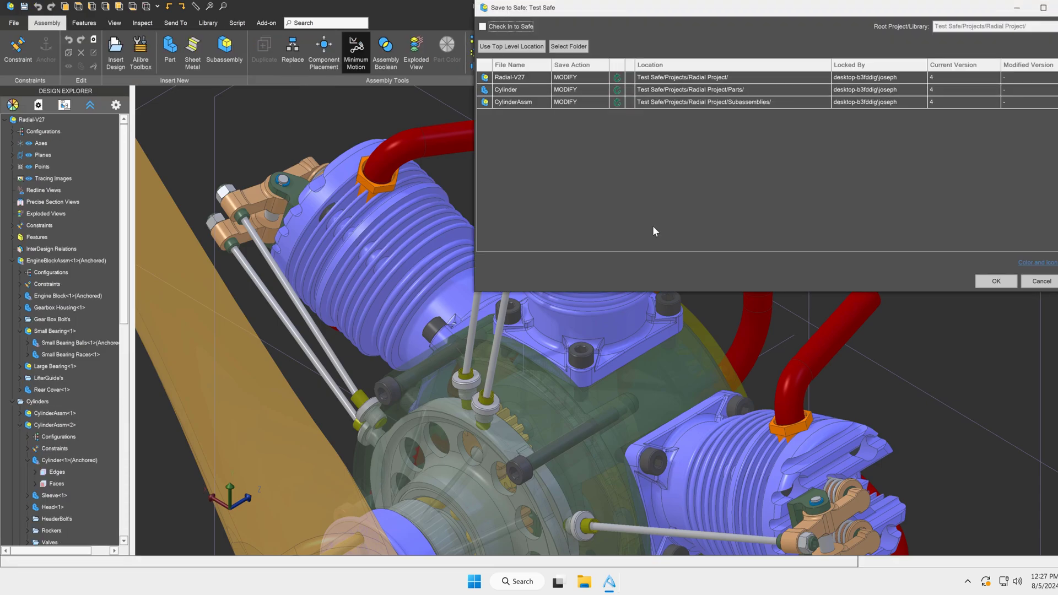
left_click(483, 26)
left_click(986, 281)
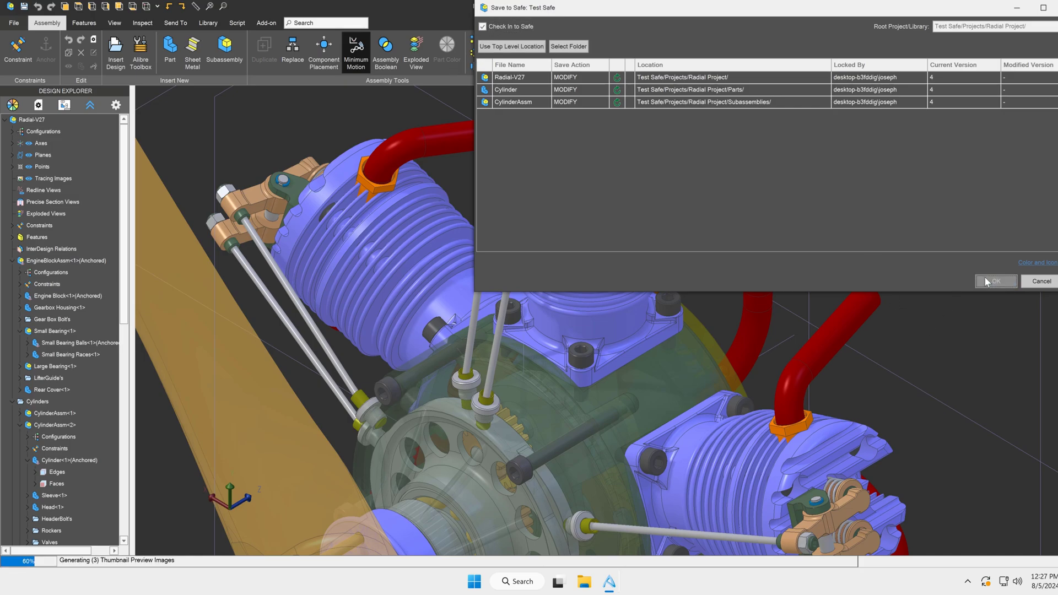